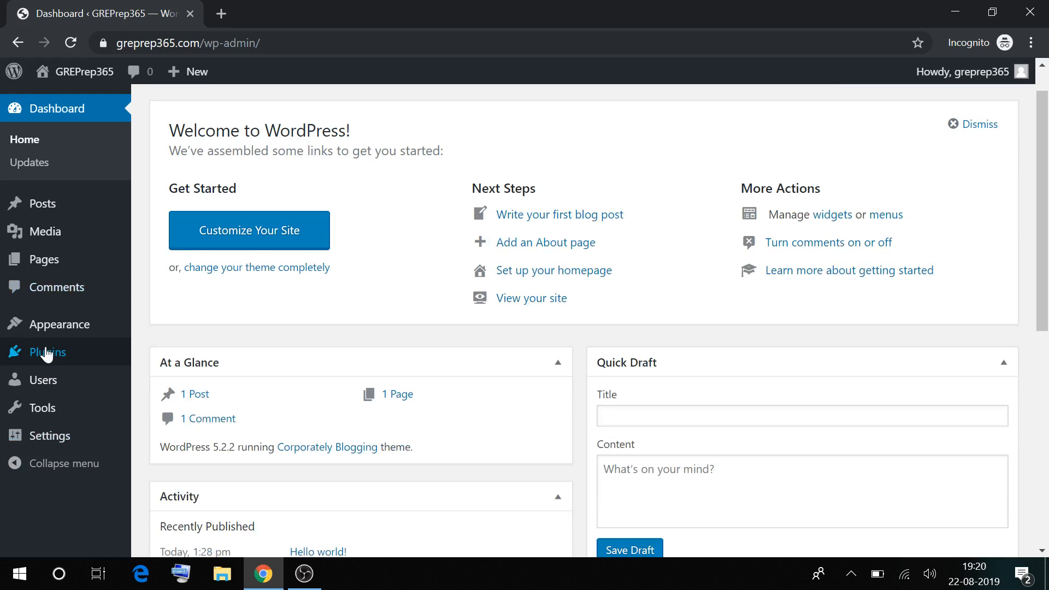
# Open the site's live Hello world! post in a new tab and scroll through it
pyautogui.moveTo(31, 217)
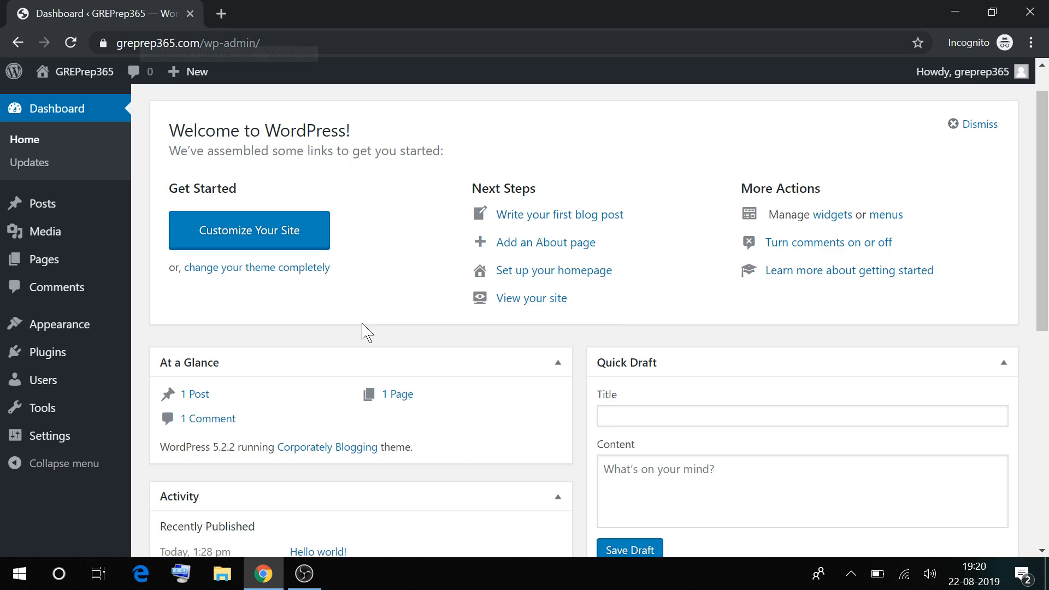
pyautogui.scroll(1, 364, 330)
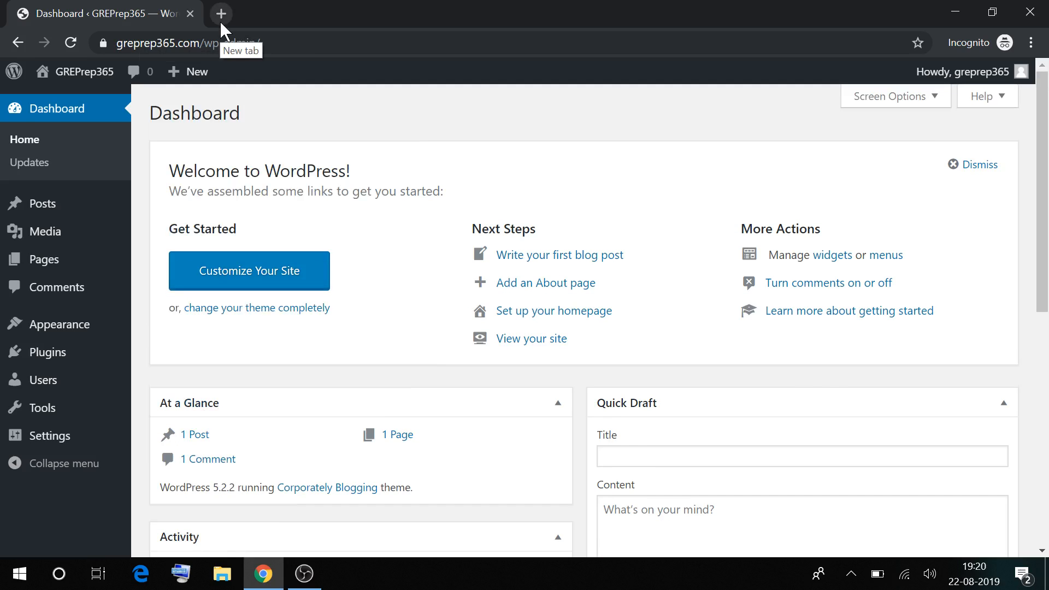
pyautogui.click(220, 22)
pyautogui.write('gre')
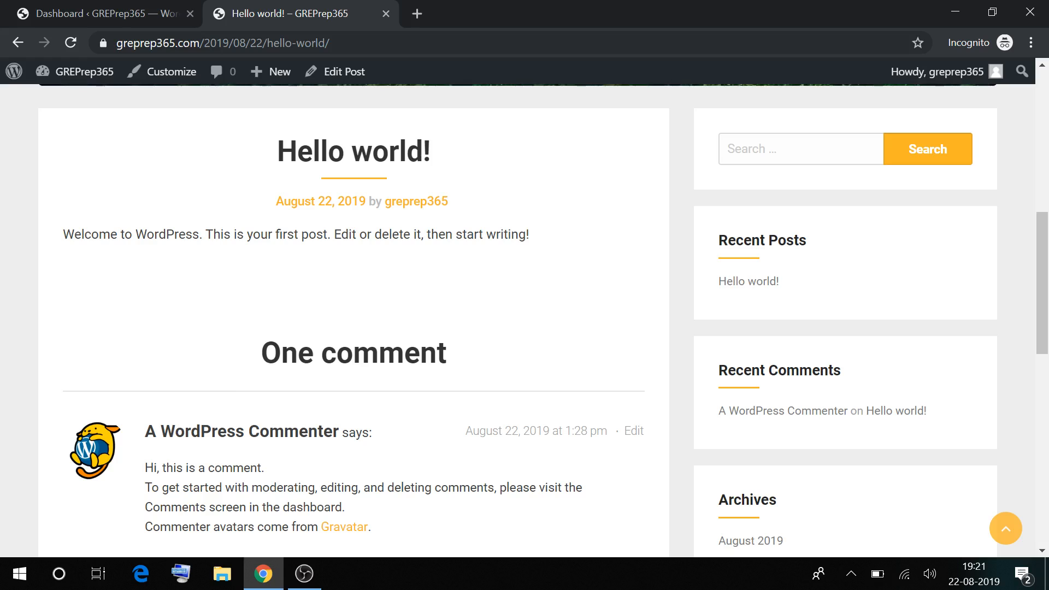
pyautogui.scroll(-1, 365, 276)
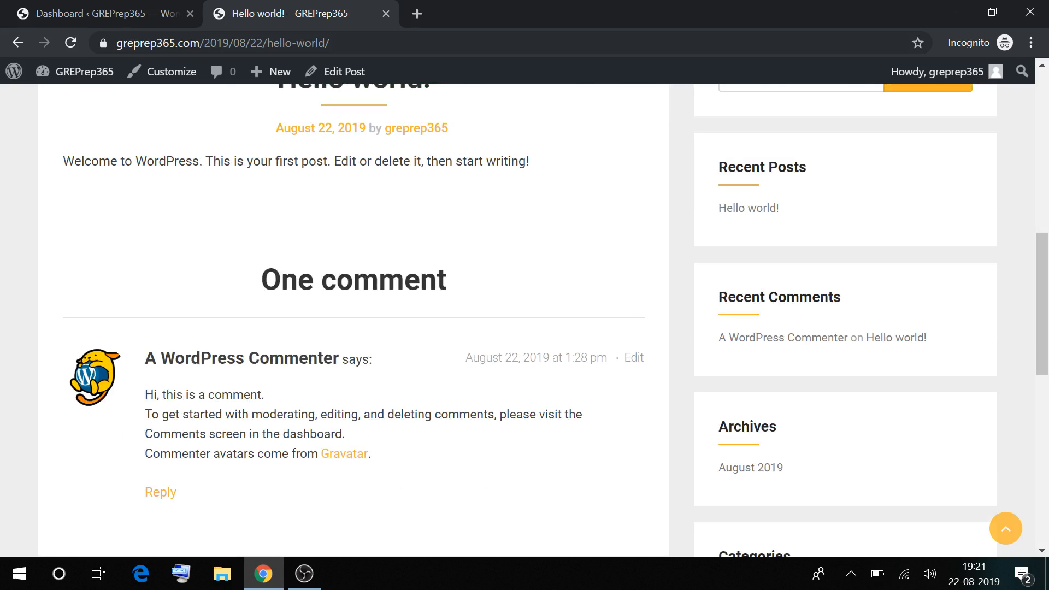
pyautogui.scroll(2, 407, 474)
pyautogui.scroll(-2, 407, 474)
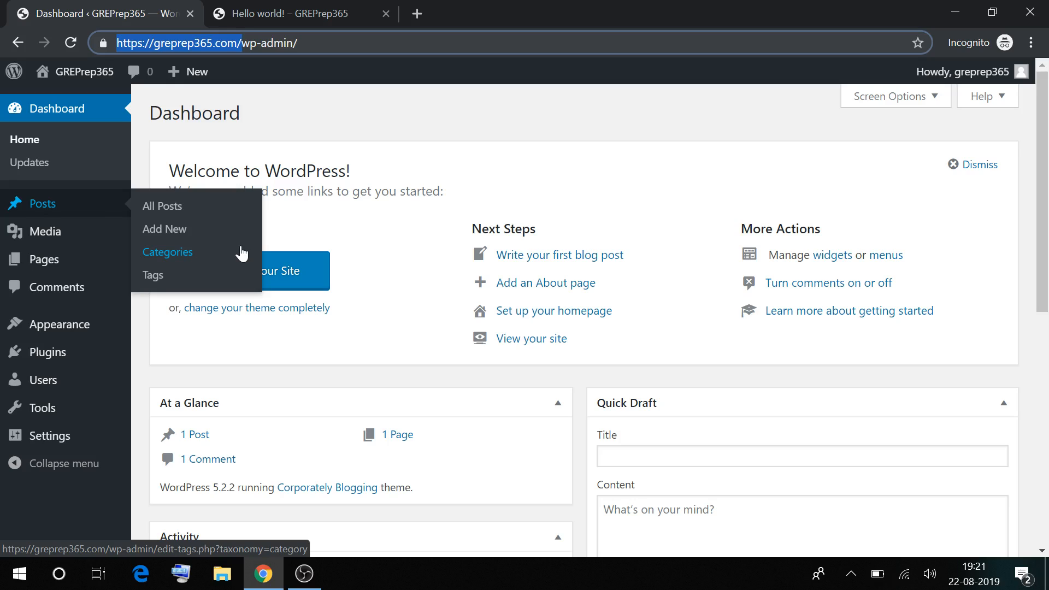
# Switch to the Hello world! post tab and select its title and welcome paragraph
pyautogui.click(405, 239)
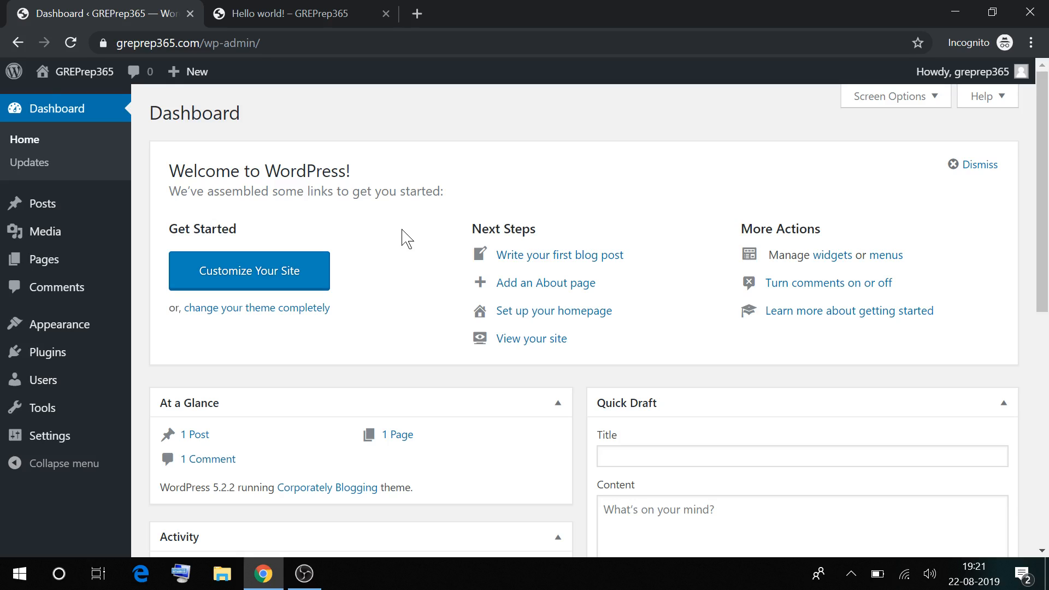
pyautogui.hotkey('ctrl', 'Tab')
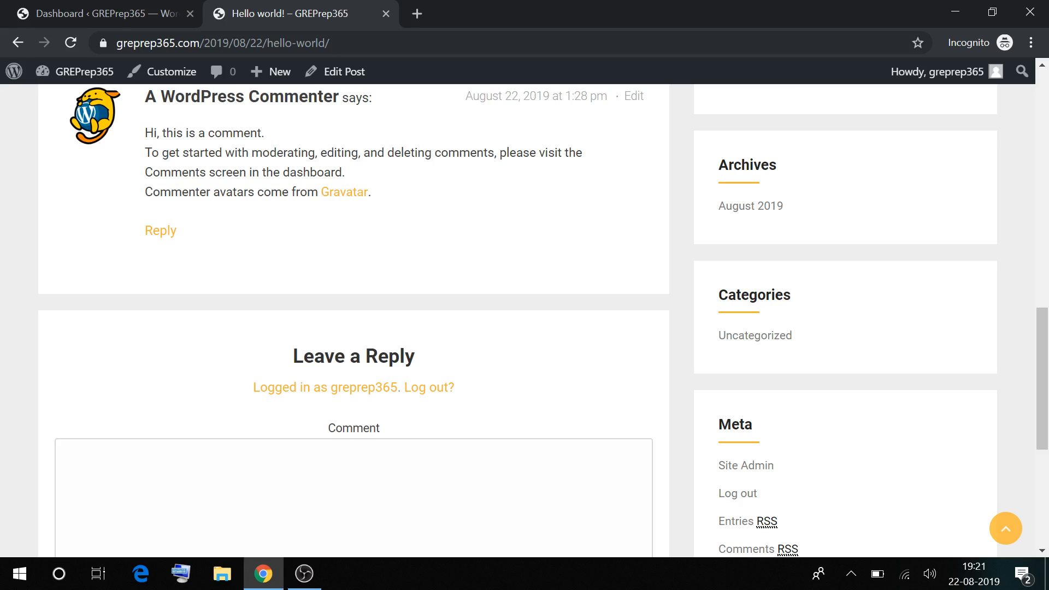
pyautogui.scroll(-3, 524, 323)
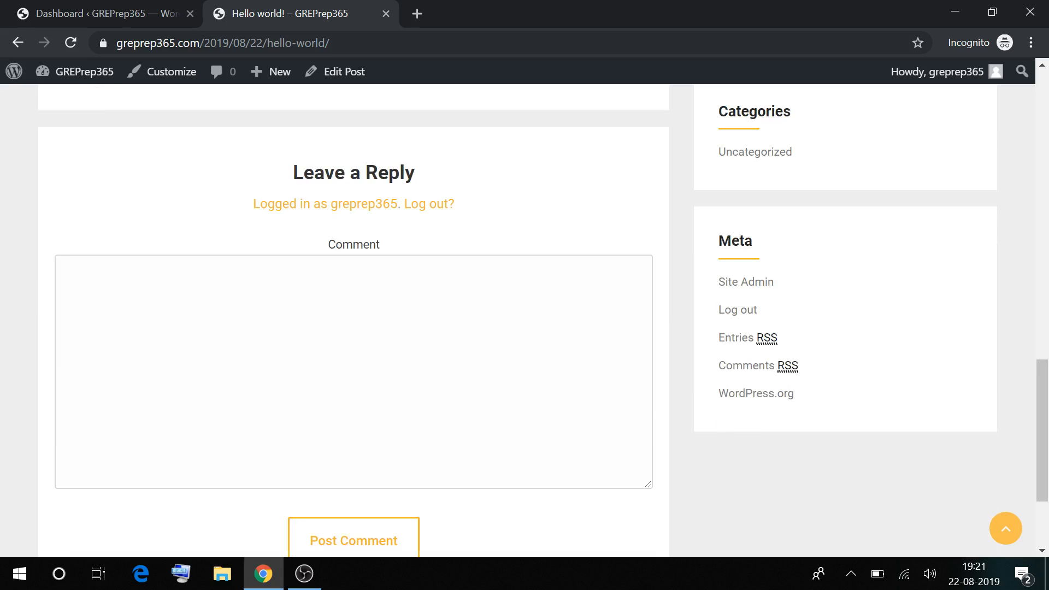
pyautogui.scroll(3, 525, 322)
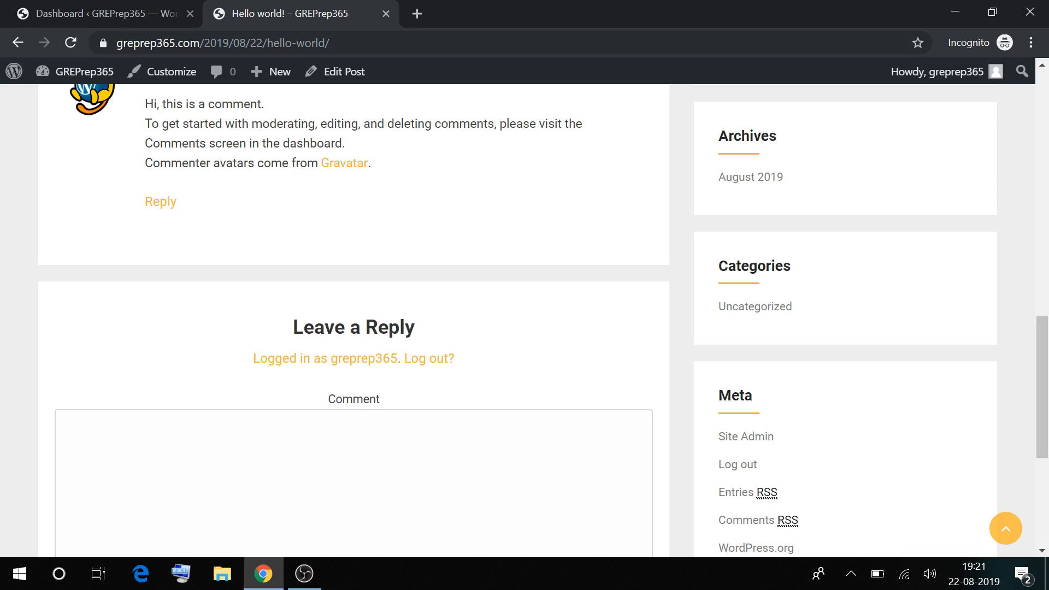
pyautogui.scroll(7, 353, 320)
pyautogui.moveTo(278, 176); pyautogui.dragTo(431, 176)
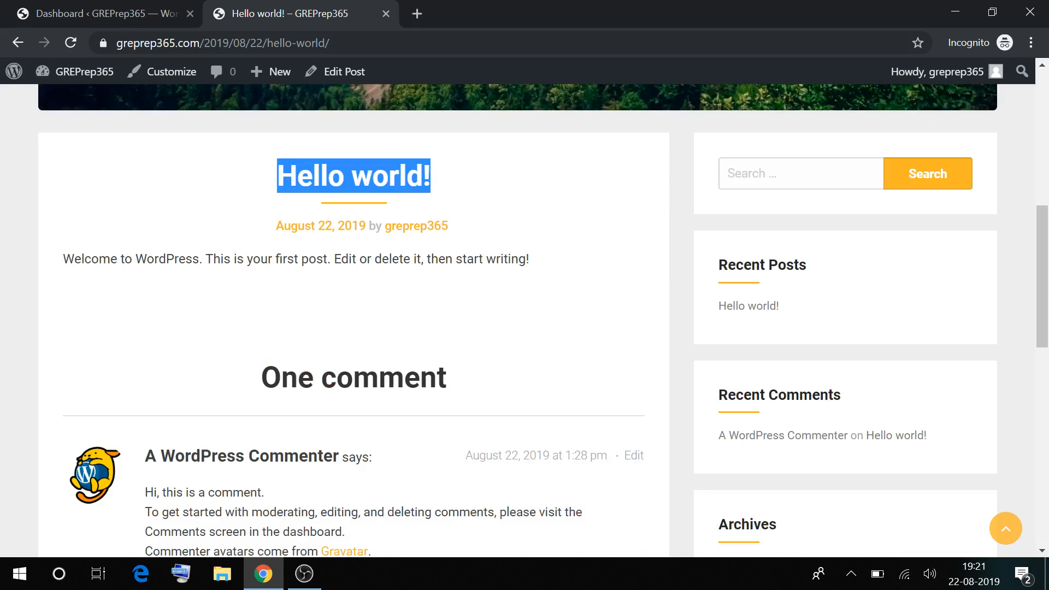
pyautogui.click(339, 258)
pyautogui.tripleClick(339, 259)
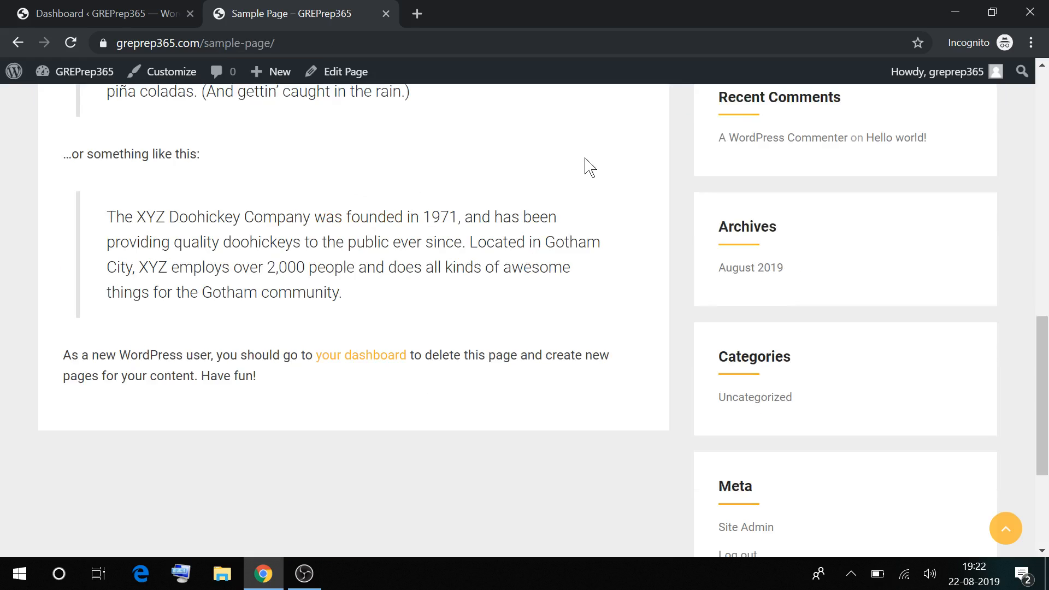
# Scroll the Sample Page and select its web address in the address bar
pyautogui.scroll(-1, 589, 167)
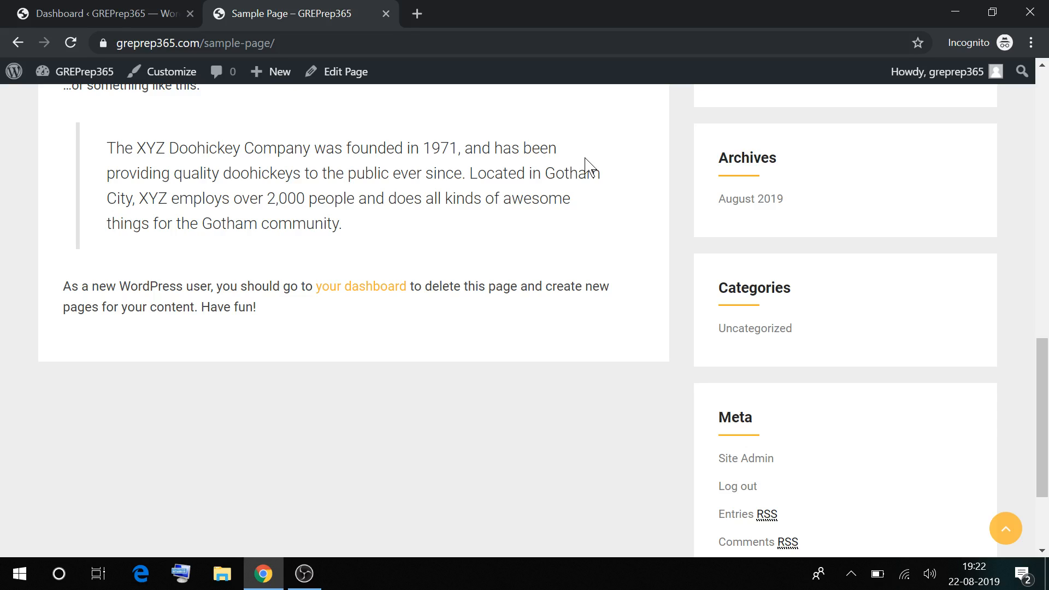
pyautogui.click(208, 48)
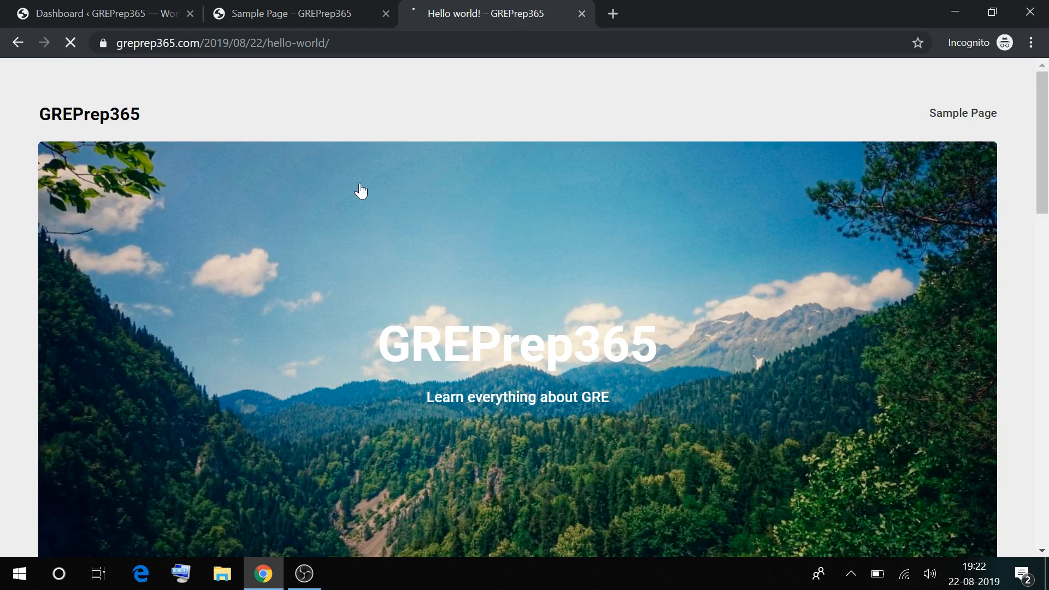
# Inspect the Hello world! post's full dated /2019/08/22/hello-world/ URL
pyautogui.click(247, 42)
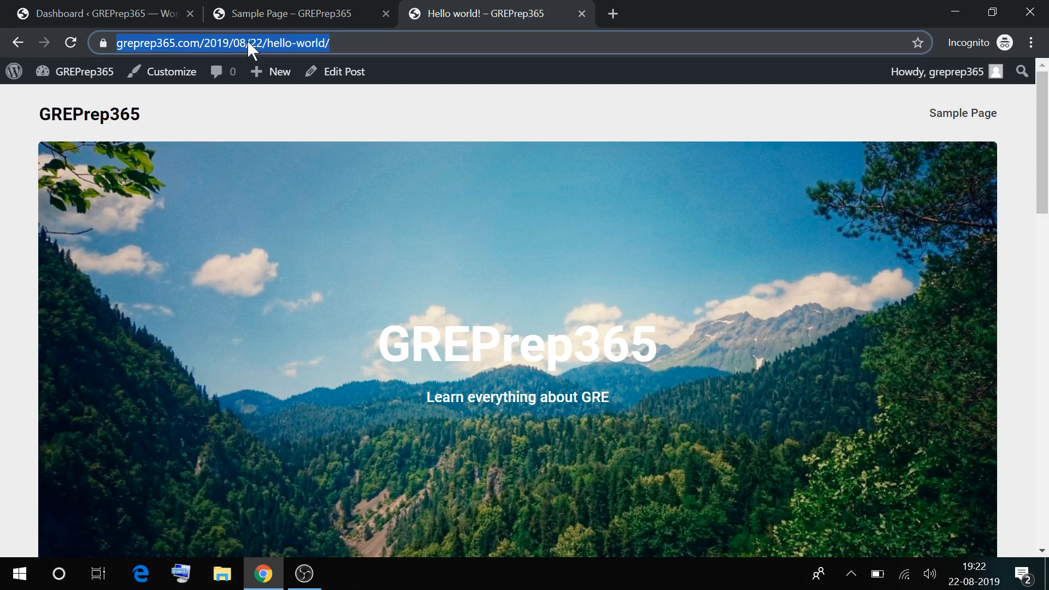
pyautogui.tripleClick(247, 42)
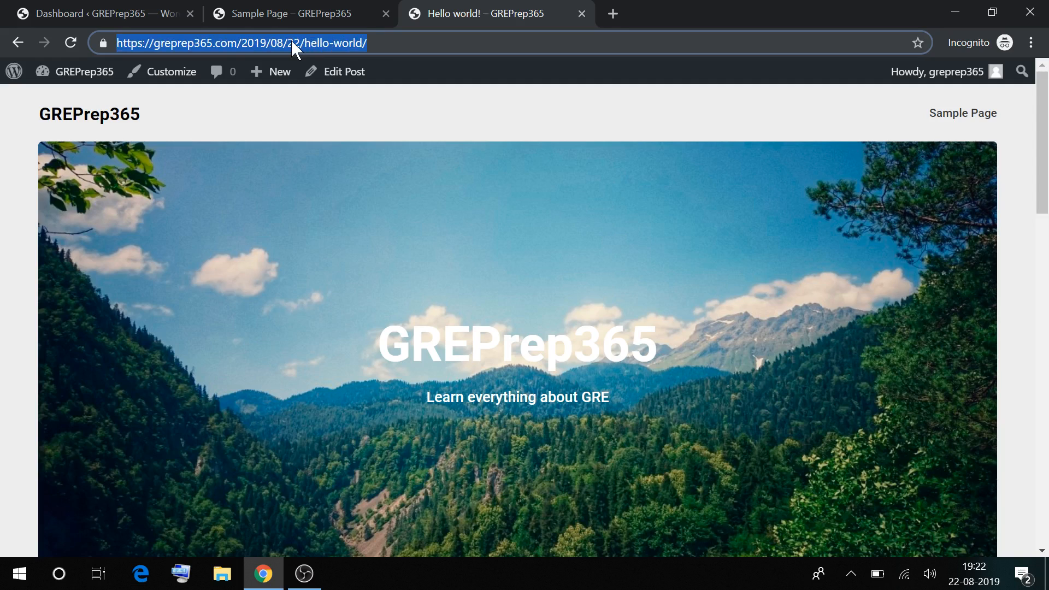
pyautogui.click(291, 41)
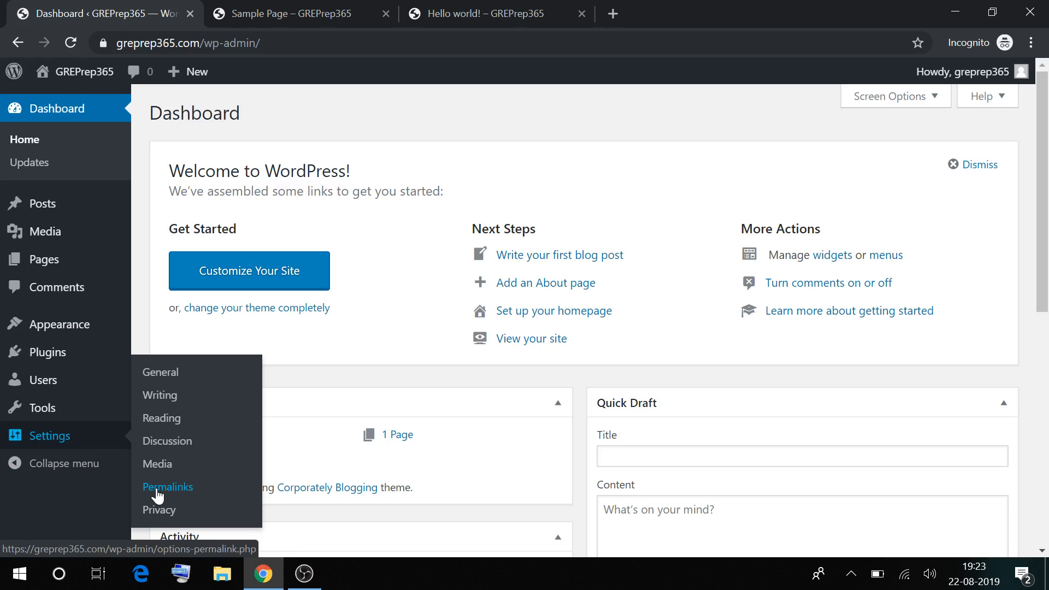
# Switch permalinks to the Post name structure, then open Hello world! at /hello-world/
pyautogui.click(158, 488)
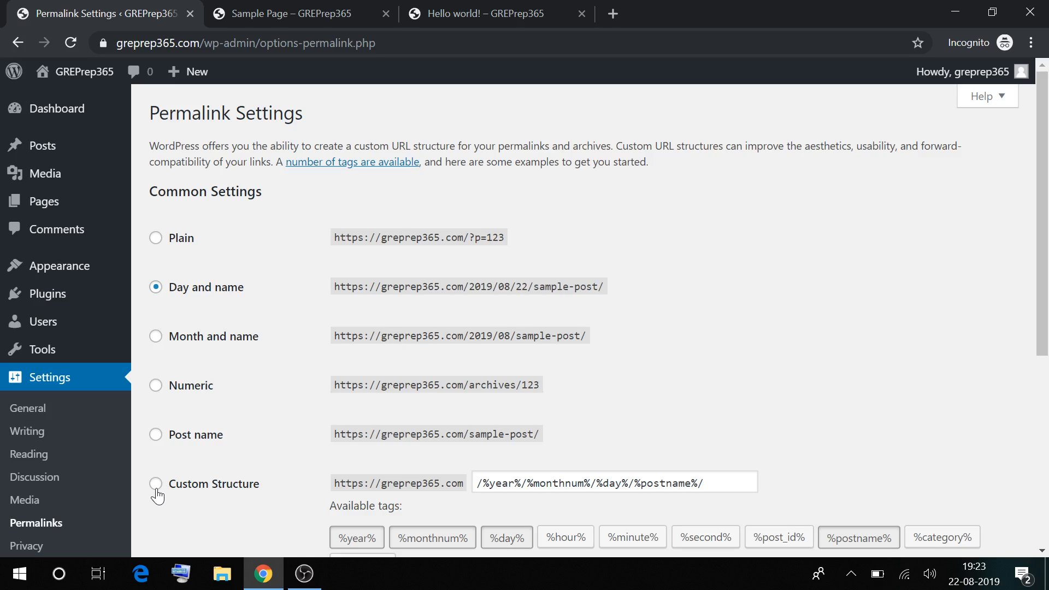
pyautogui.click(155, 434)
pyautogui.scroll(-3, 156, 434)
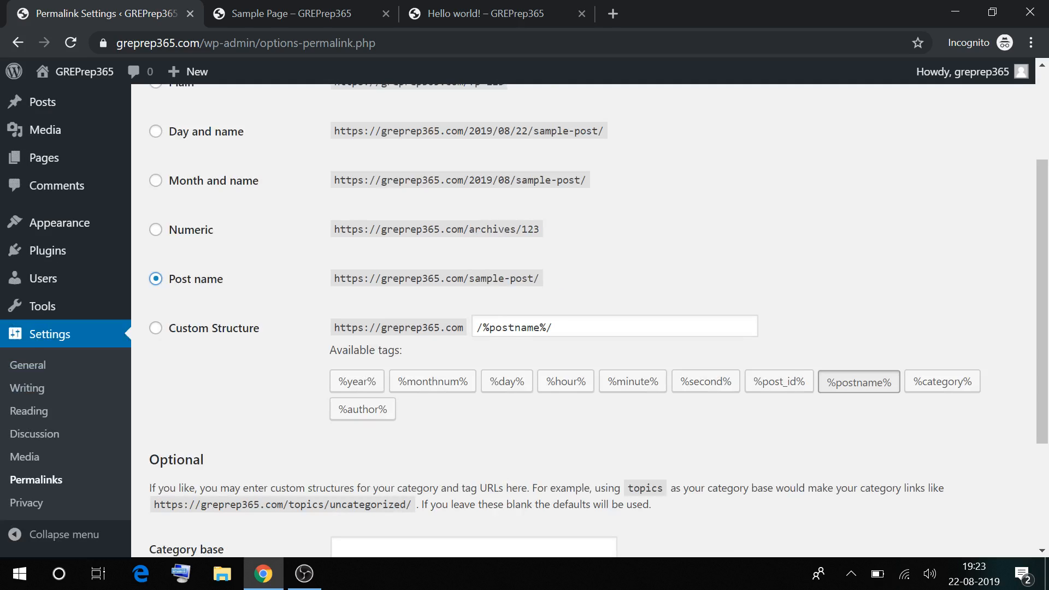
pyautogui.click(594, 326)
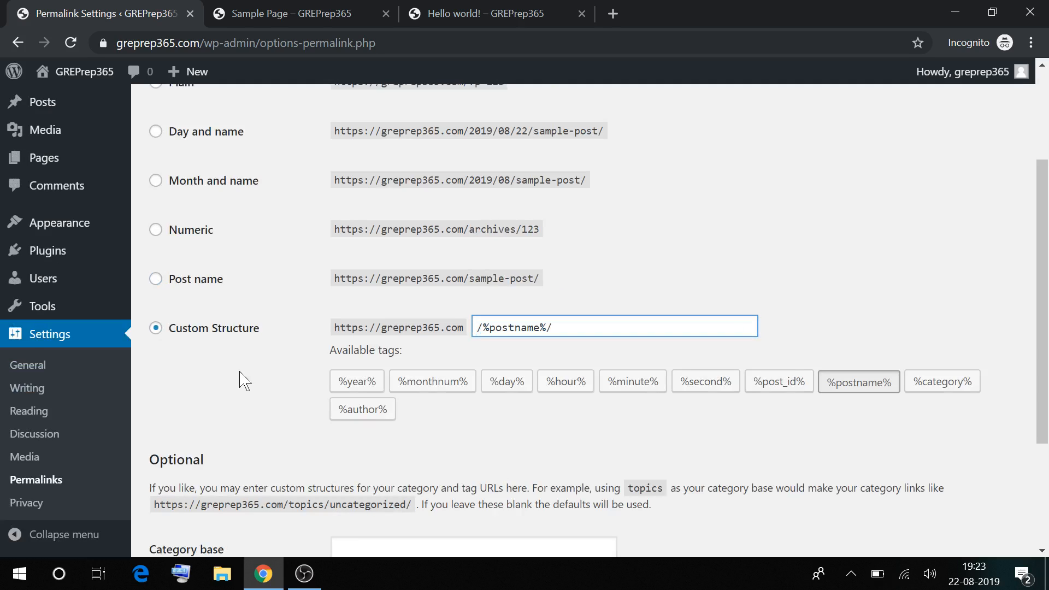
pyautogui.click(179, 281)
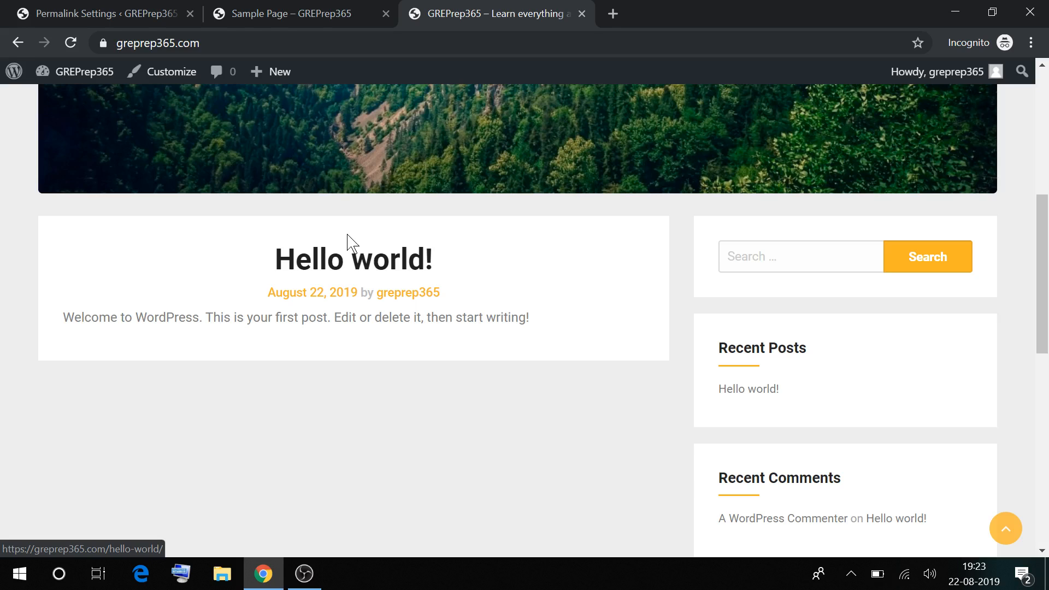
pyautogui.click(347, 236)
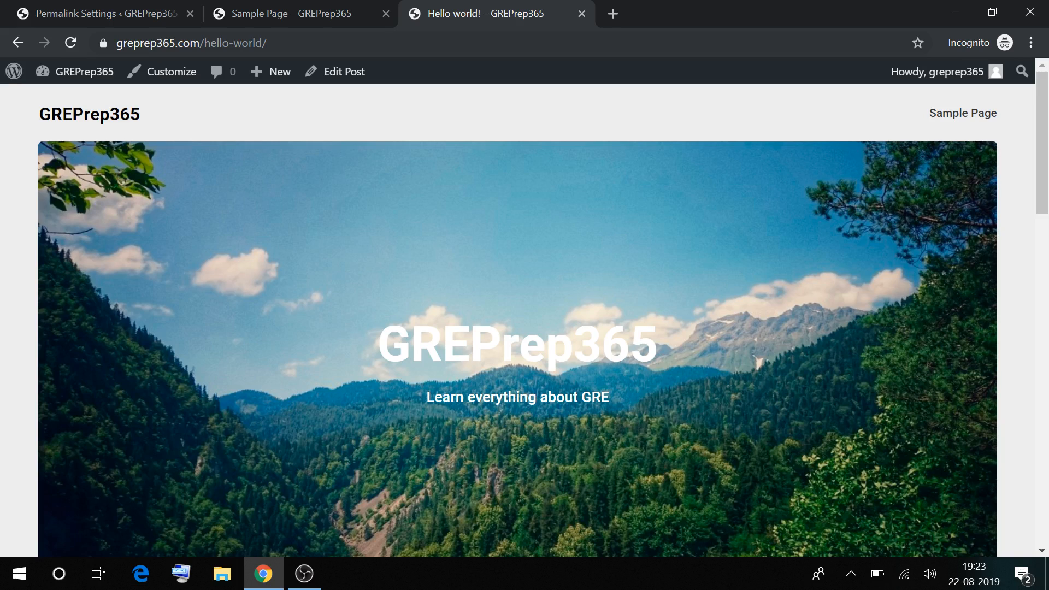
# Check the live post, then return to the admin tab's Pages list
pyautogui.scroll(-3, 285, 291)
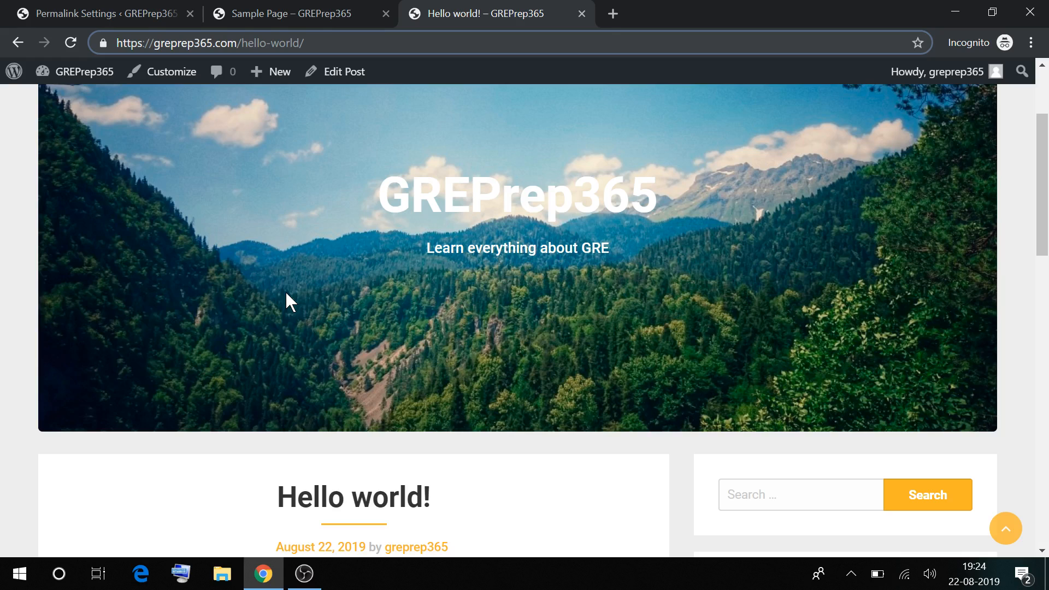
pyautogui.hotkey('ctrl', '1')
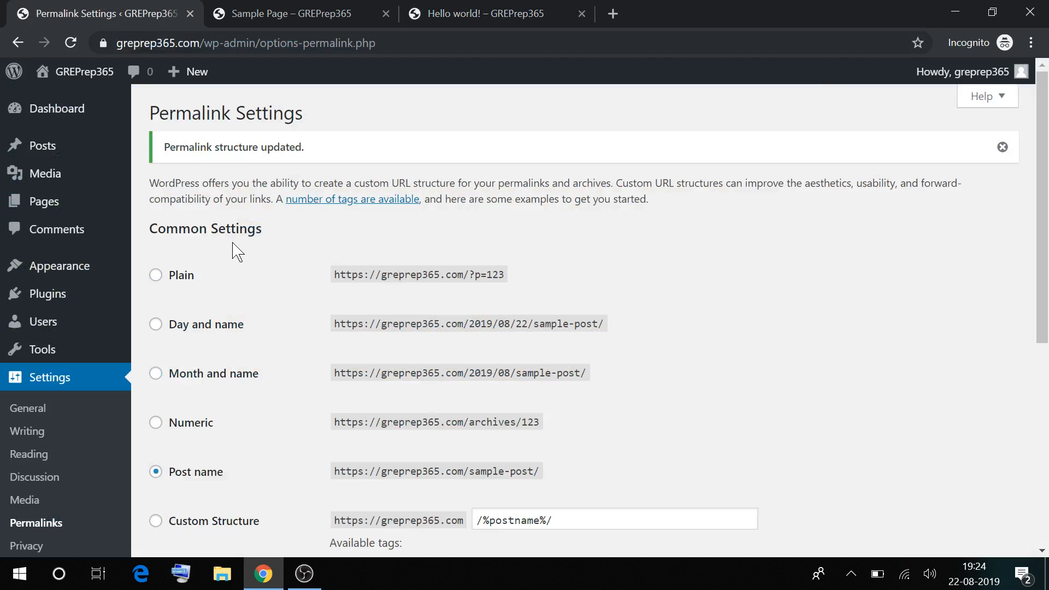
pyautogui.moveTo(44, 201)
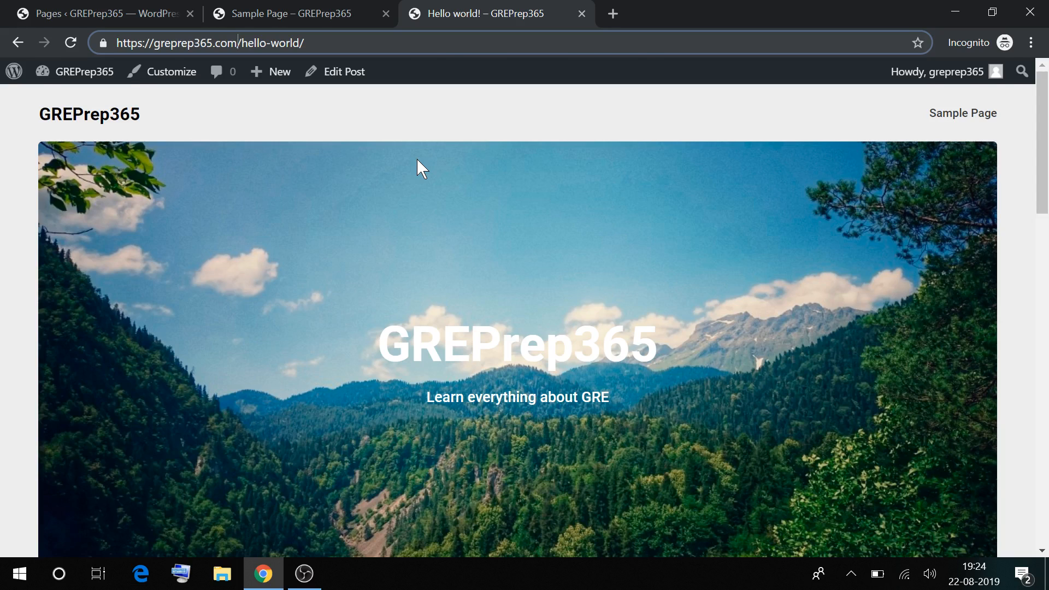
pyautogui.hotkey('ctrl', 'Tab')
# Trash the Sample Page and finish the About Us paragraph ending 'to appear for their GRE Exams.'
pyautogui.click(280, 302)
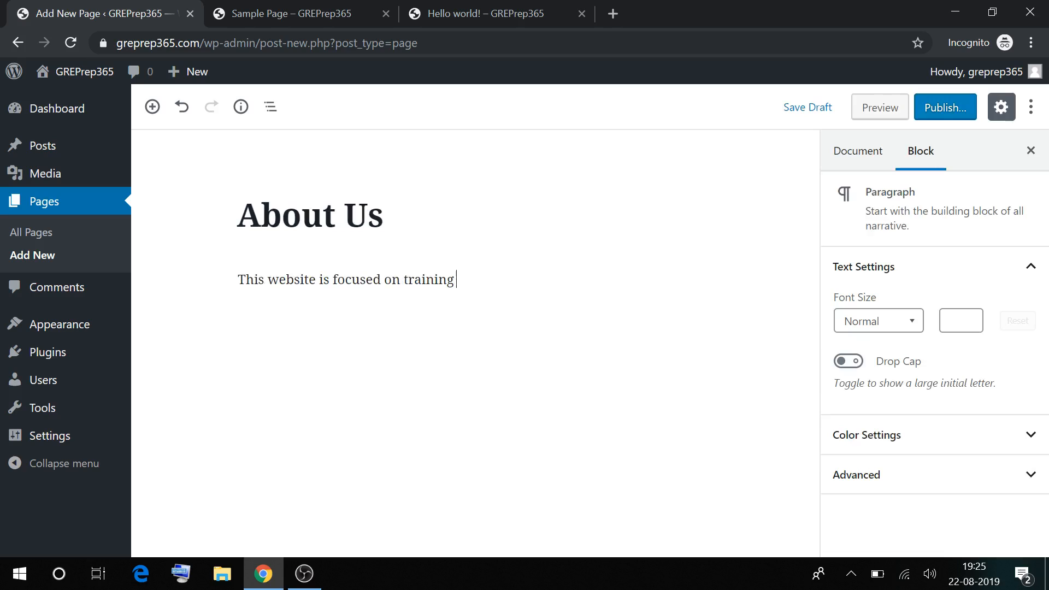
pyautogui.write('students who are planning')
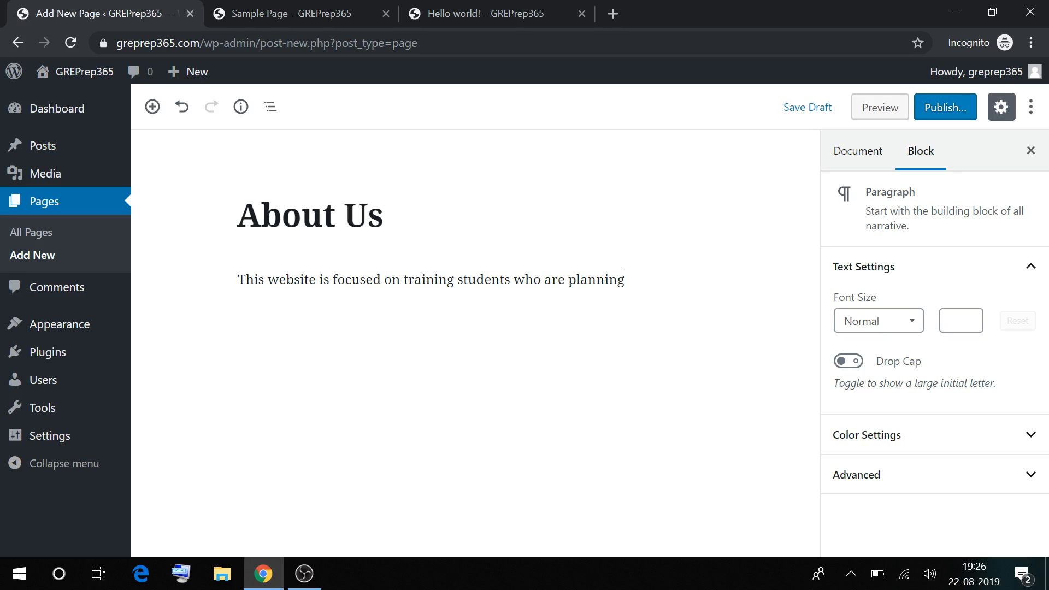
pyautogui.write('to appear for their GRE Exams.')
# Add a second paragraph: 'We plan to keep updating the blog content and study material to help students for free.'
pyautogui.press('Return')
pyautogui.write('We plan')
pyautogui.write(' to keep ')
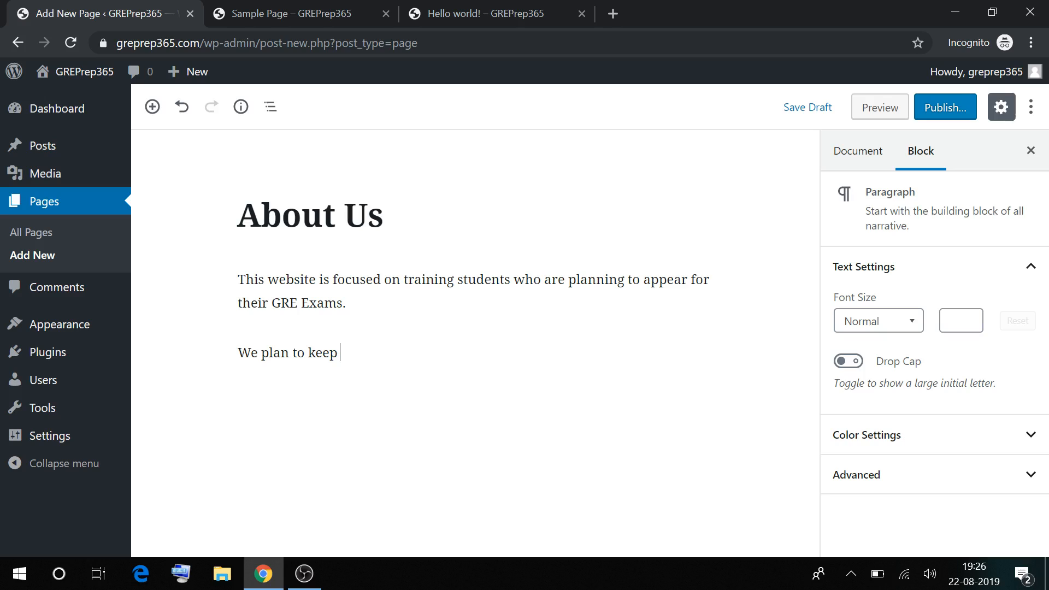
pyautogui.write('updating the')
pyautogui.write('blog content and study material to help students for free.')
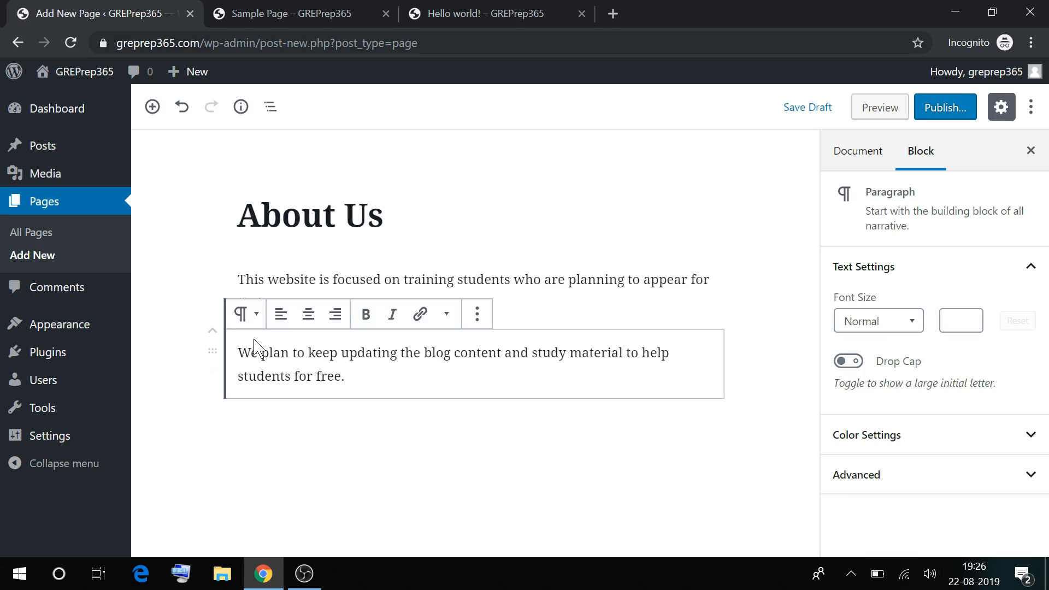
# Move the free-content paragraph above the GRE training paragraph and preview About Us
pyautogui.click(212, 330)
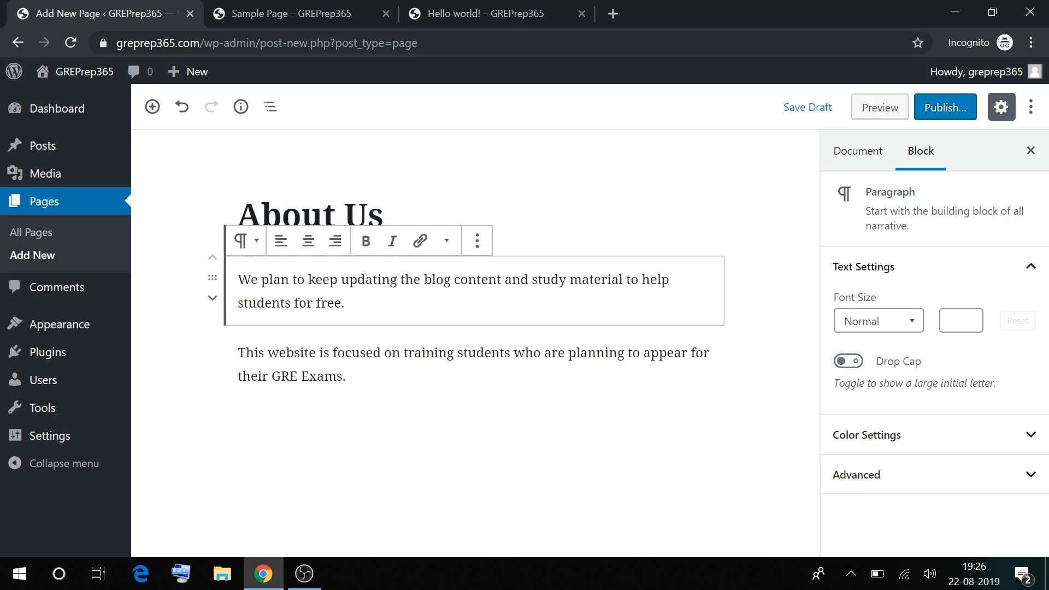
pyautogui.click(360, 376)
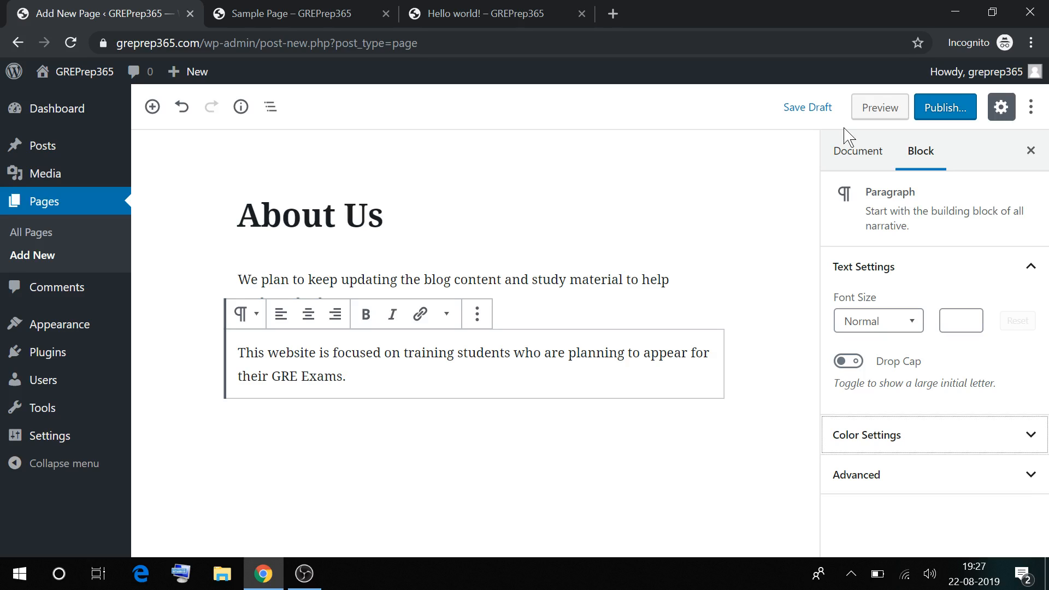
pyautogui.click(880, 107)
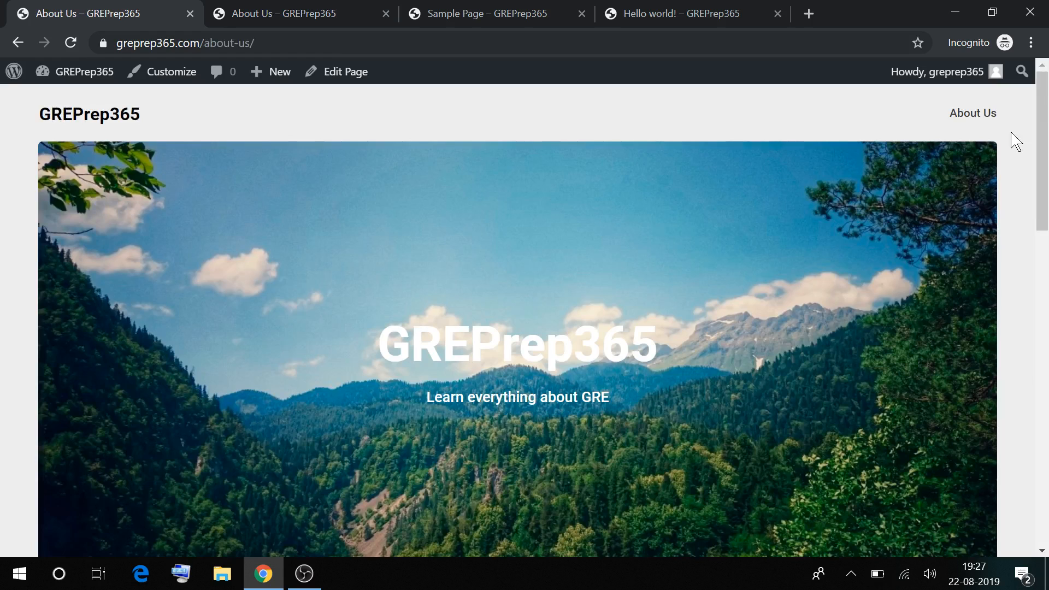
# Create Menu 1 containing a Home link and the About Us page
pyautogui.click(282, 8)
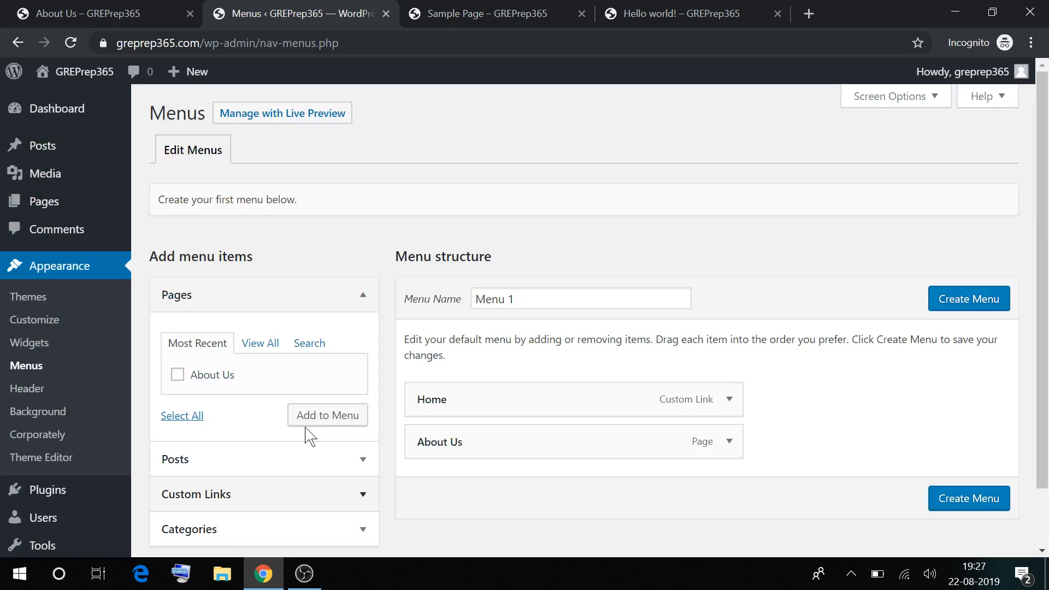
pyautogui.scroll(-2, 333, 330)
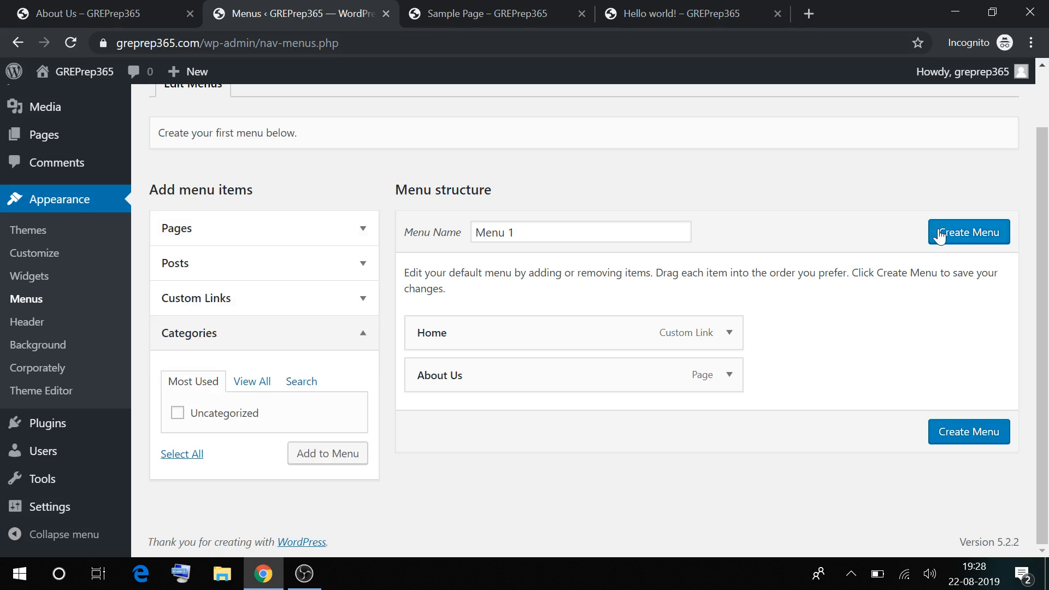
pyautogui.click(939, 235)
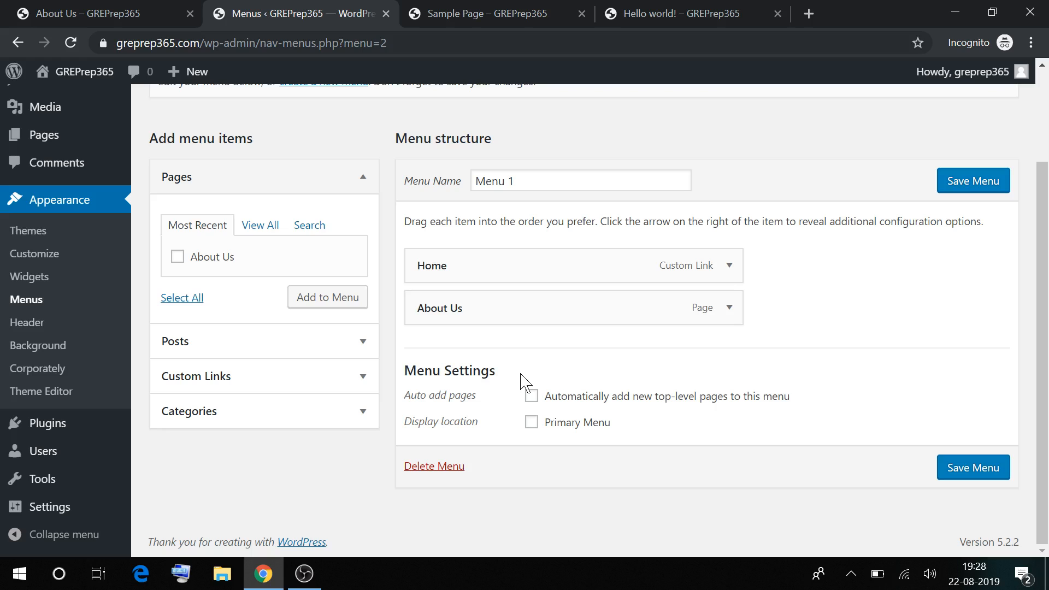
pyautogui.scroll(3, 442, 218)
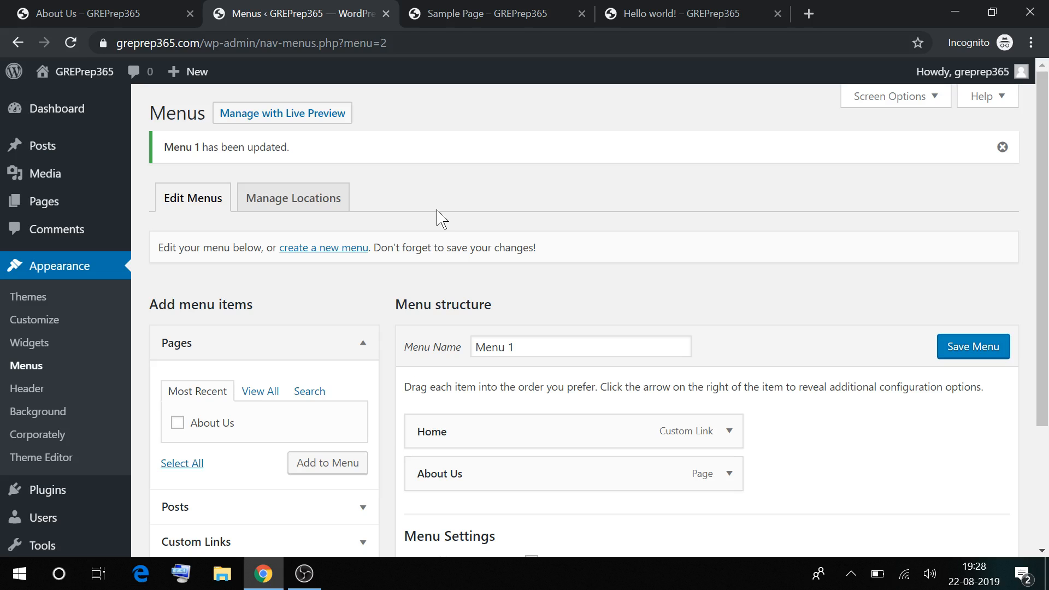
# Assign Menu 1 to the Primary Menu location and close the Sample Page tab
pyautogui.click(294, 198)
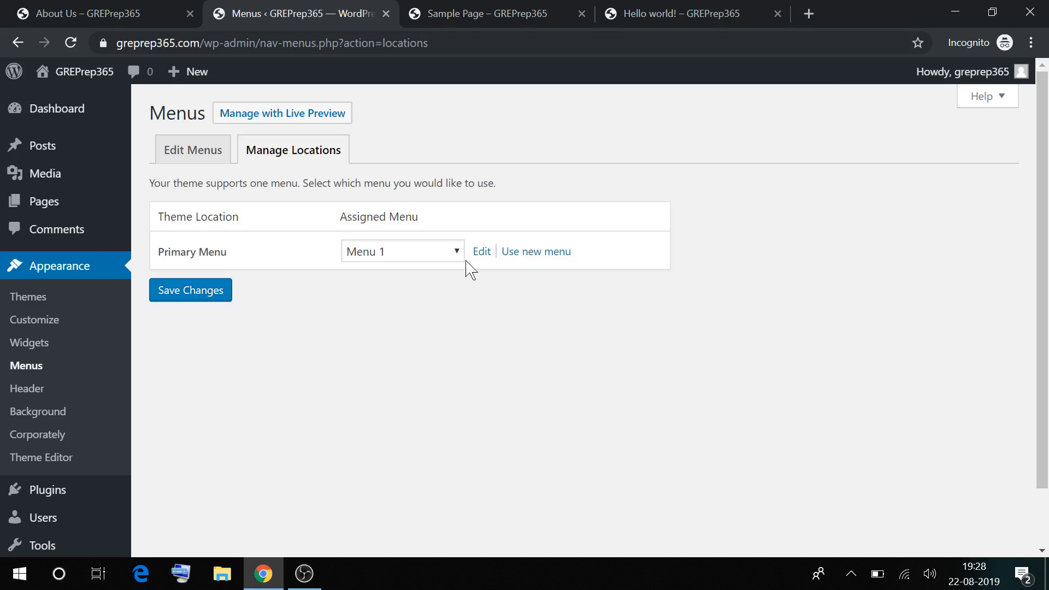
pyautogui.click(464, 259)
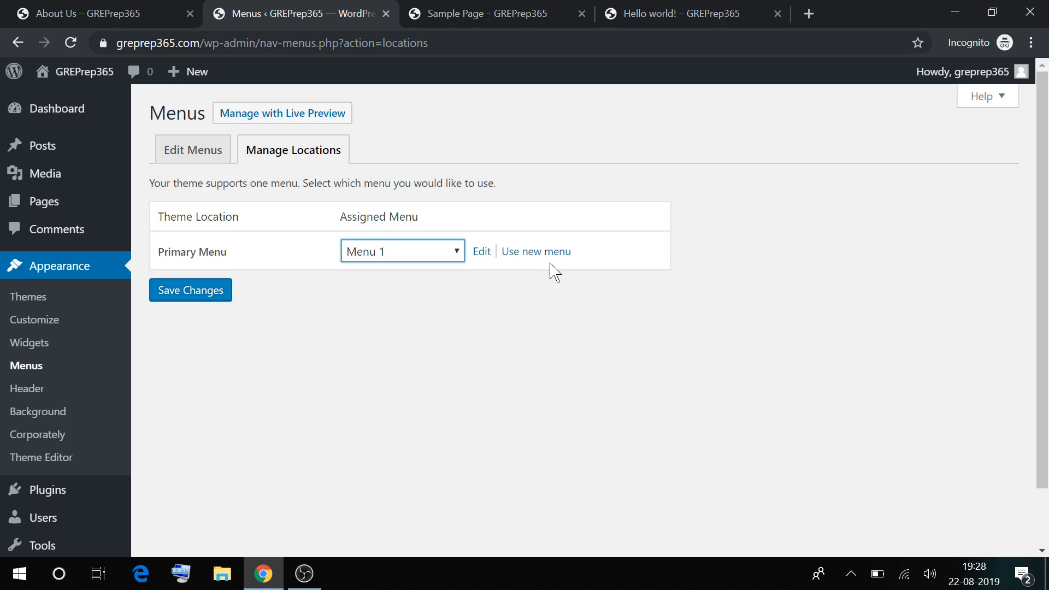
pyautogui.click(582, 13)
pyautogui.moveTo(56, 158)
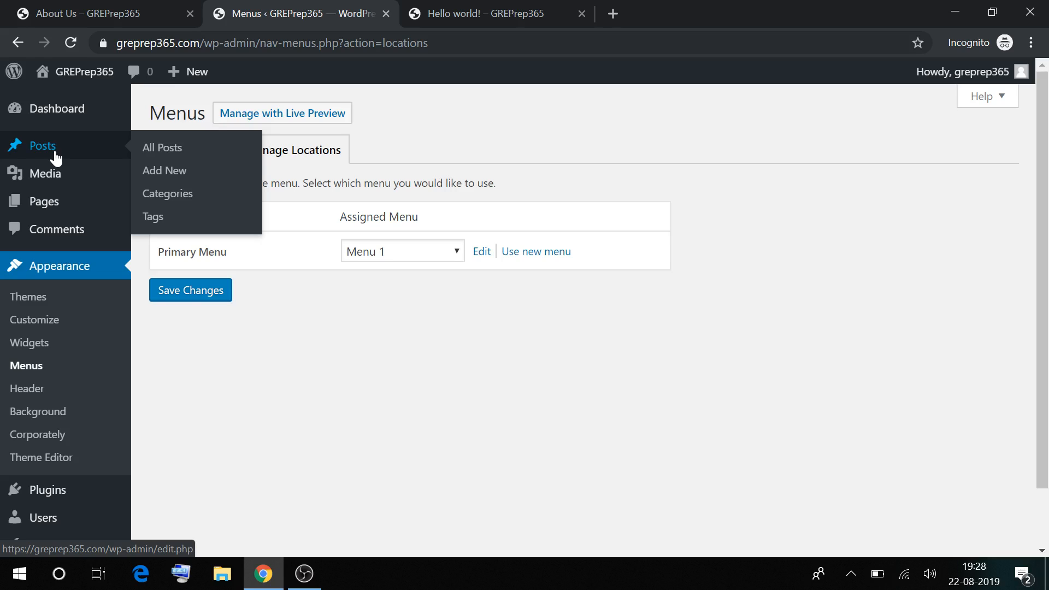
# Trash the Hello world! post from All Posts and start a new post
pyautogui.click(56, 157)
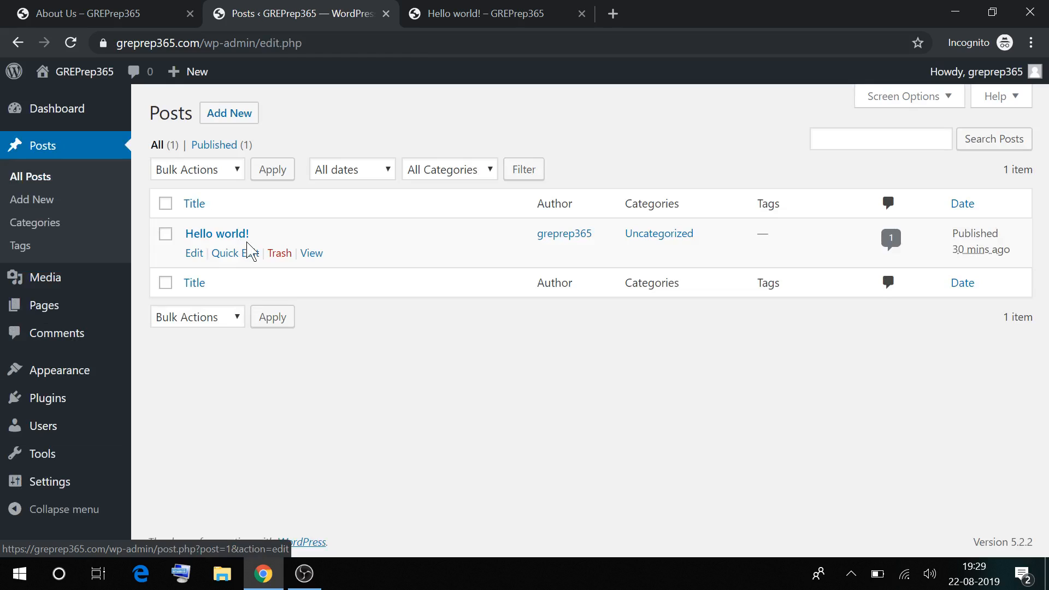
pyautogui.click(279, 253)
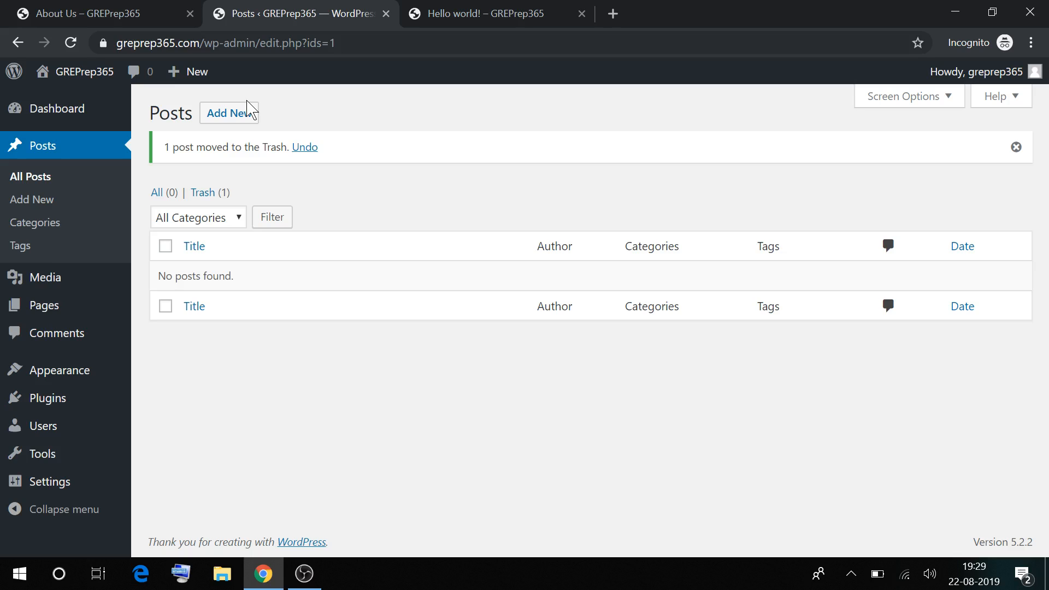
pyautogui.click(248, 108)
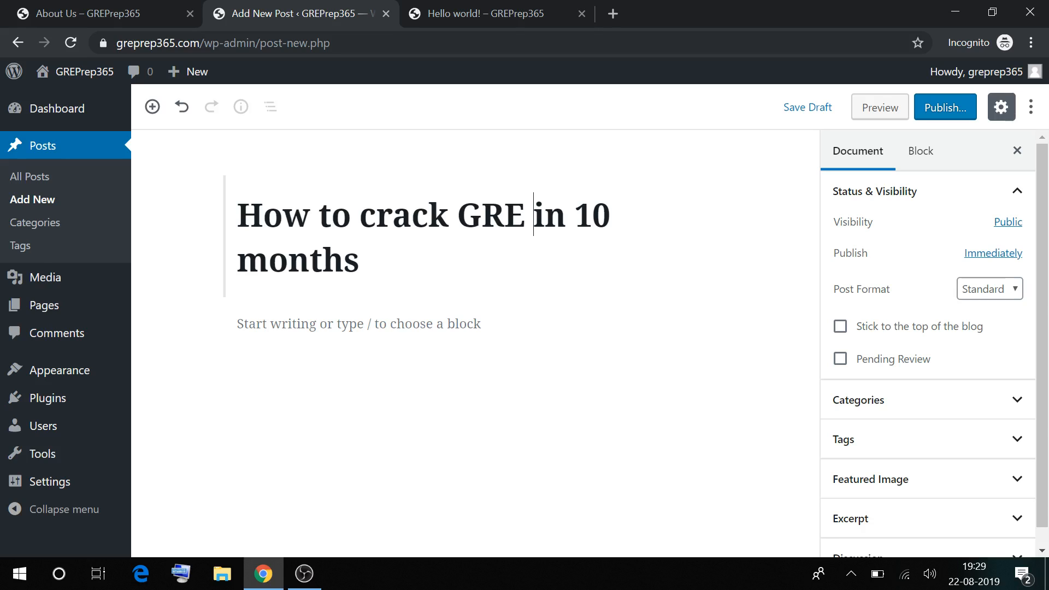
# Add a landscape image and the paragraph 'the way to crack GRE>' to the post body
pyautogui.click(640, 327)
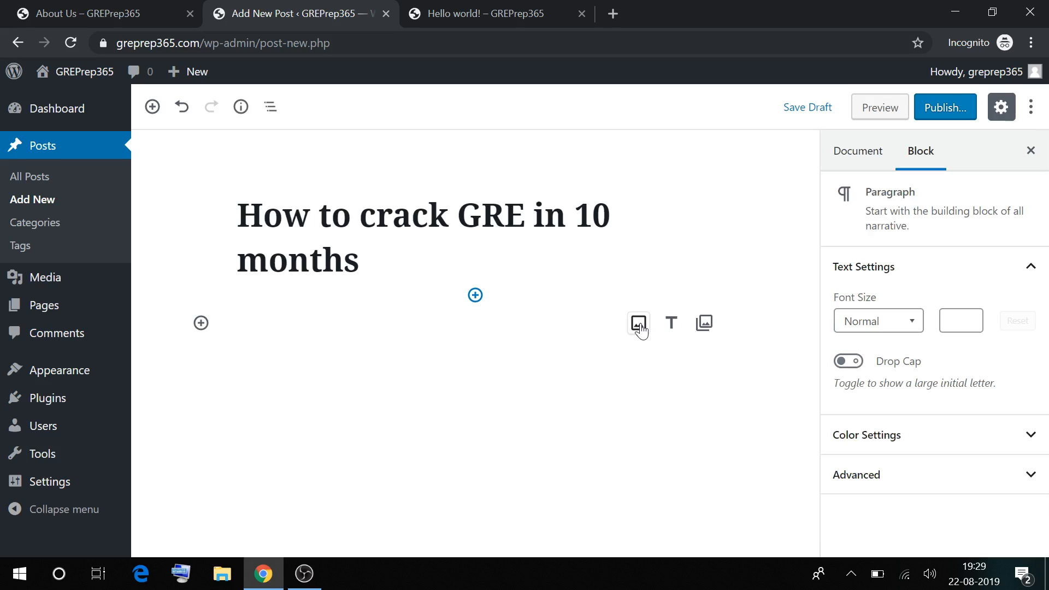
pyautogui.click(638, 324)
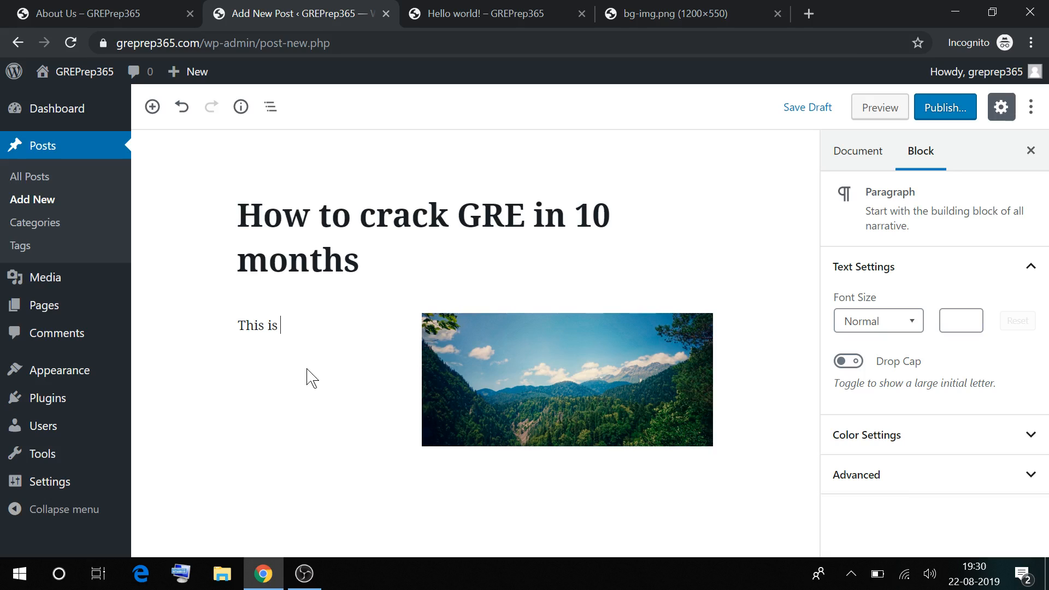
pyautogui.write('the way to crack GRE>')
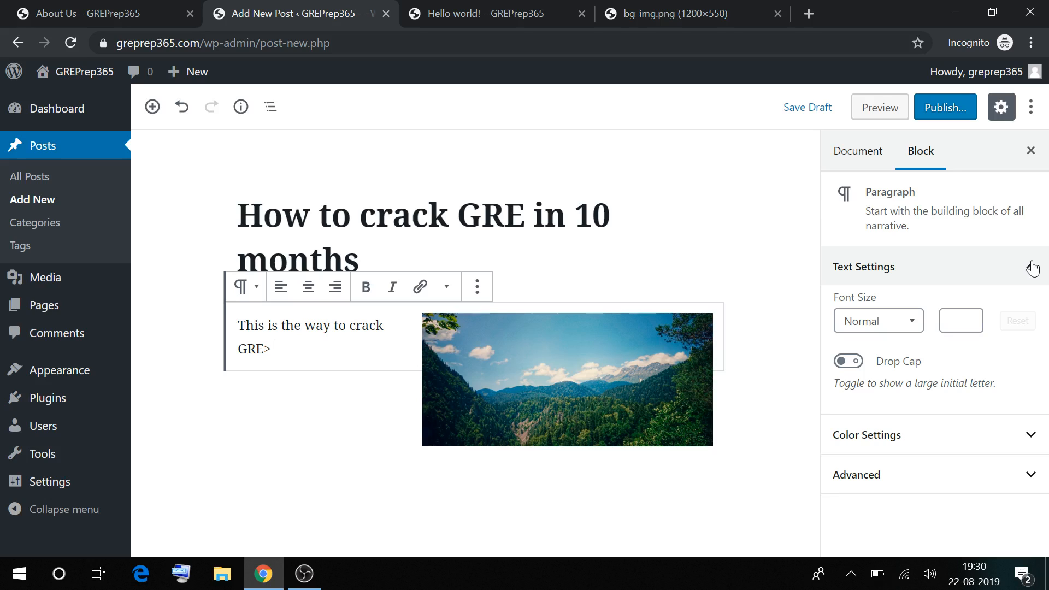
pyautogui.click(1027, 108)
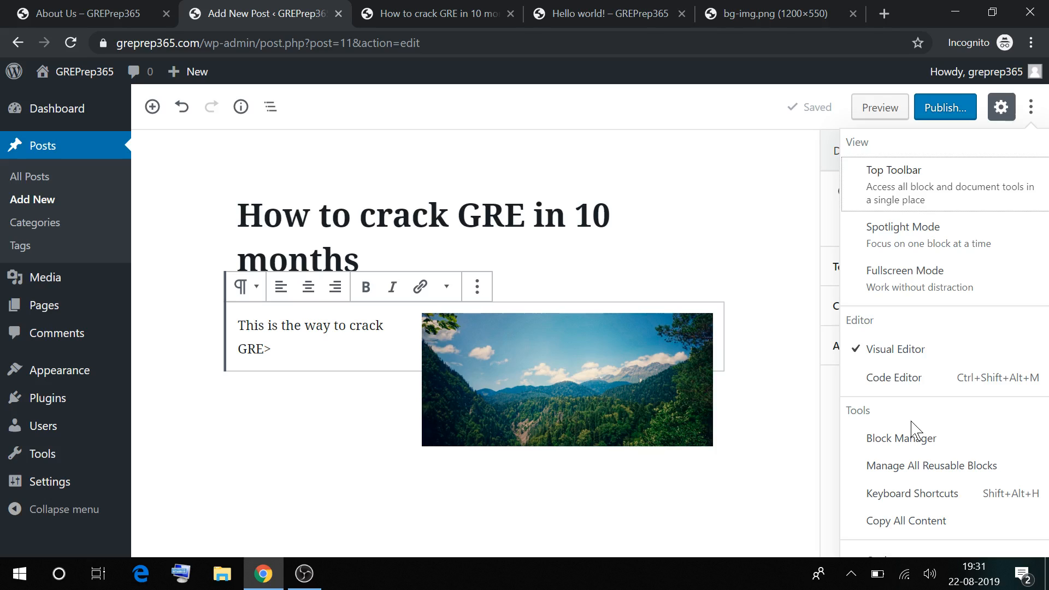
# Set the post's visibility to Password Protected and enter a password for it
pyautogui.doubleClick(948, 354)
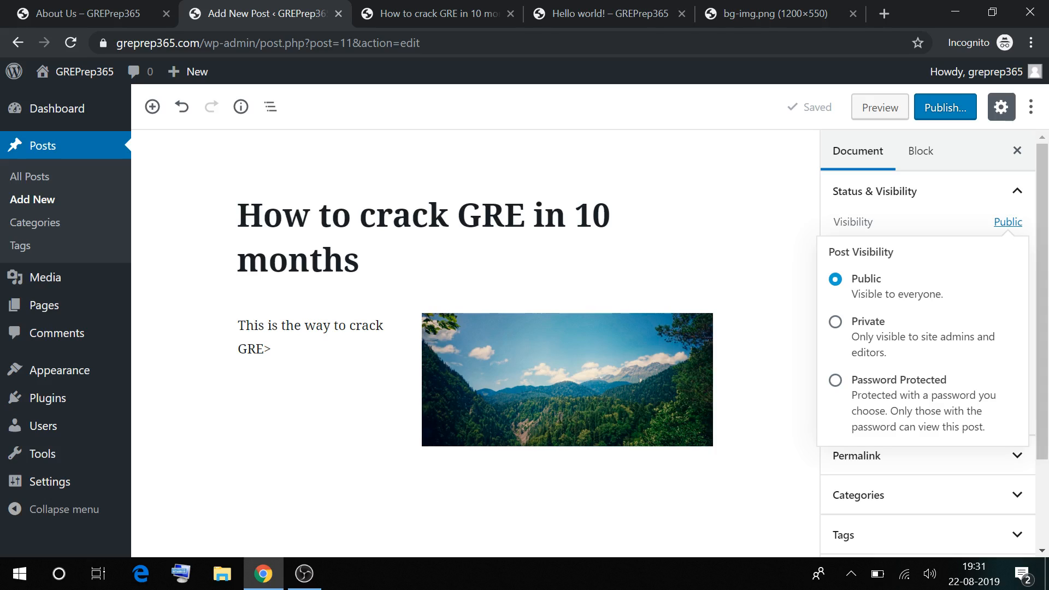
pyautogui.click(835, 380)
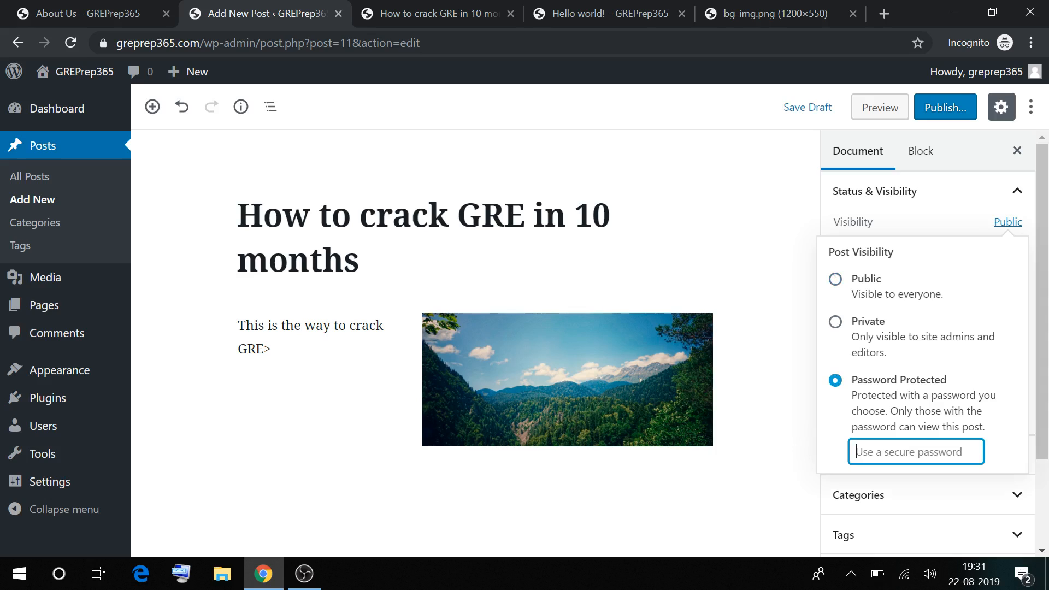
pyautogui.write('1234')
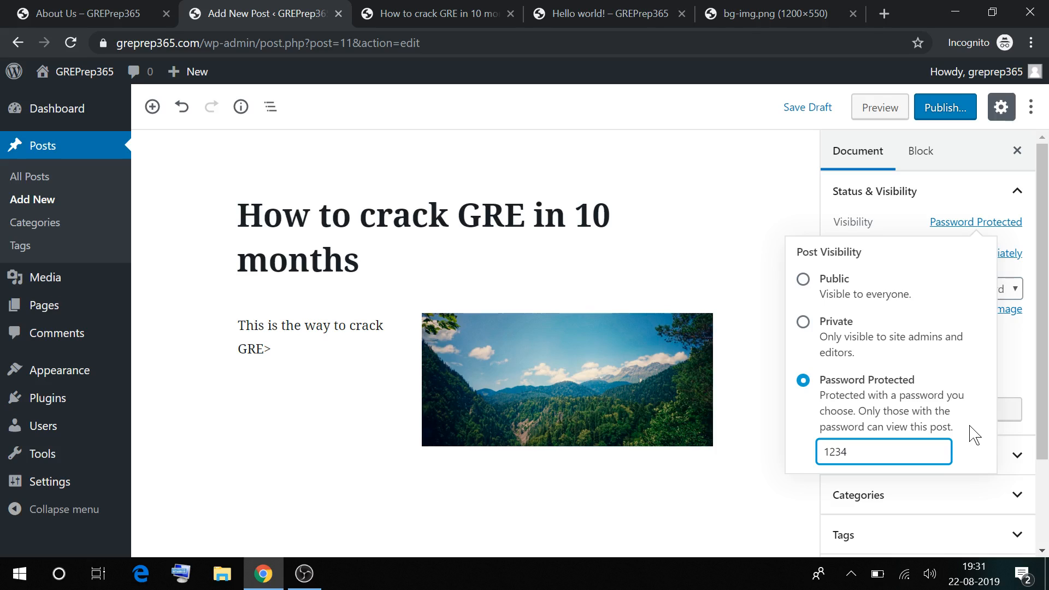
pyautogui.click(1006, 361)
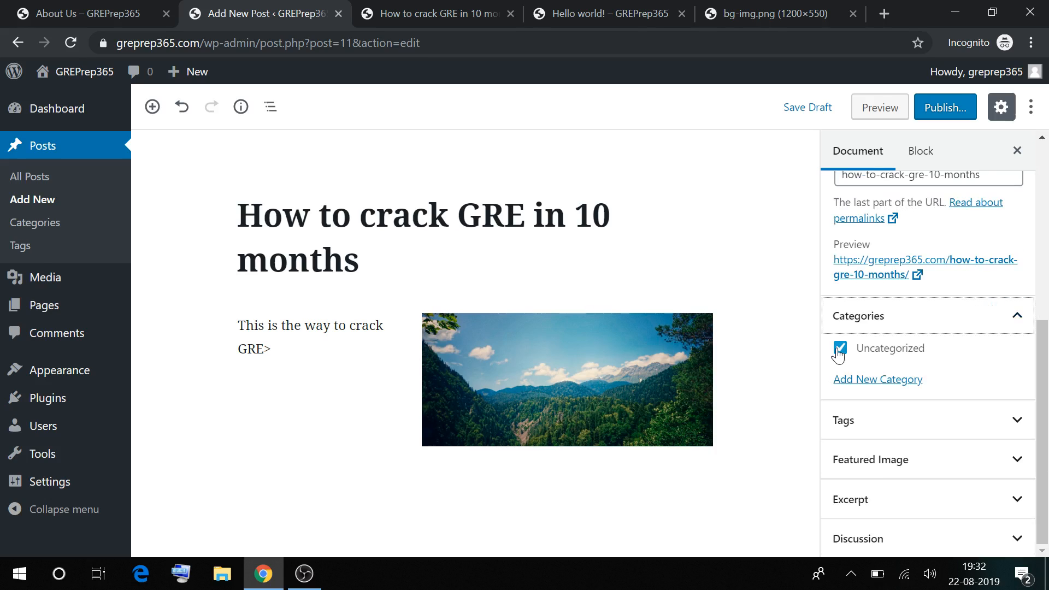
# Uncheck Uncategorized and create a new GRE category for the post
pyautogui.click(840, 348)
pyautogui.click(877, 379)
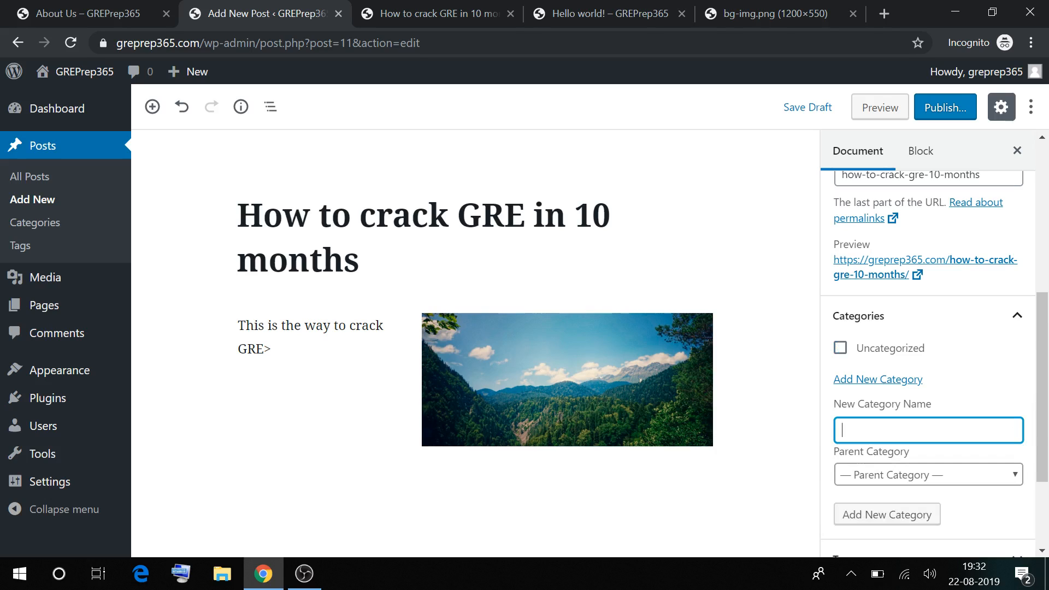
pyautogui.write('GRE')
pyautogui.press('Return')
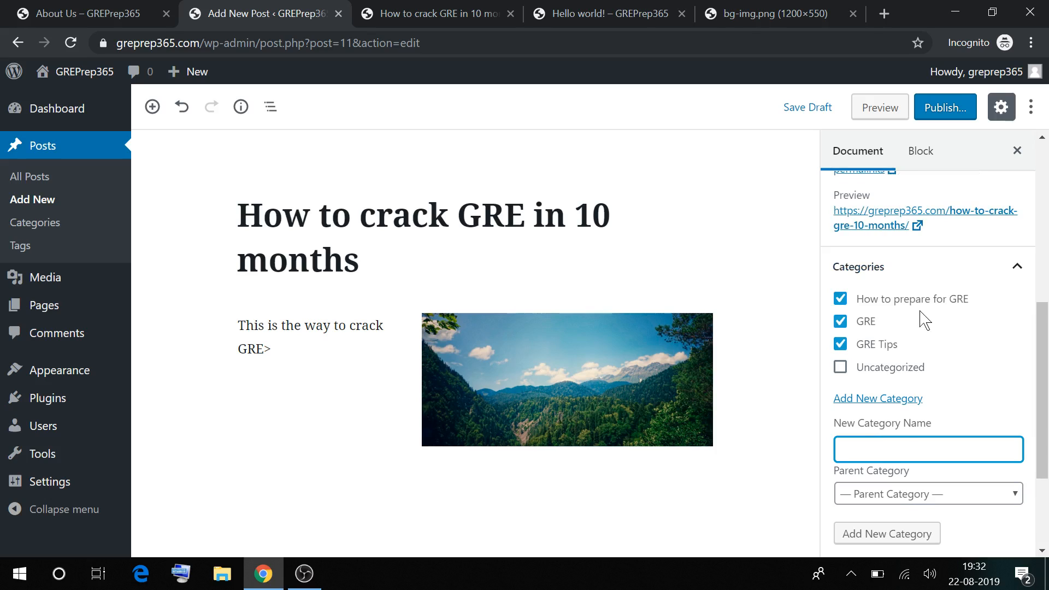
pyautogui.scroll(-4, 936, 428)
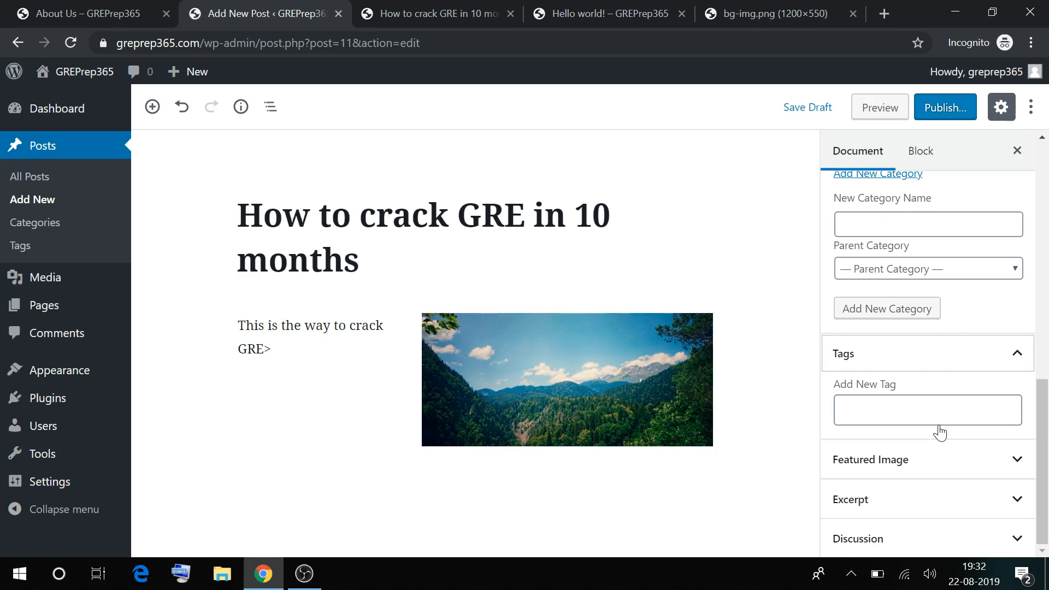
pyautogui.click(939, 423)
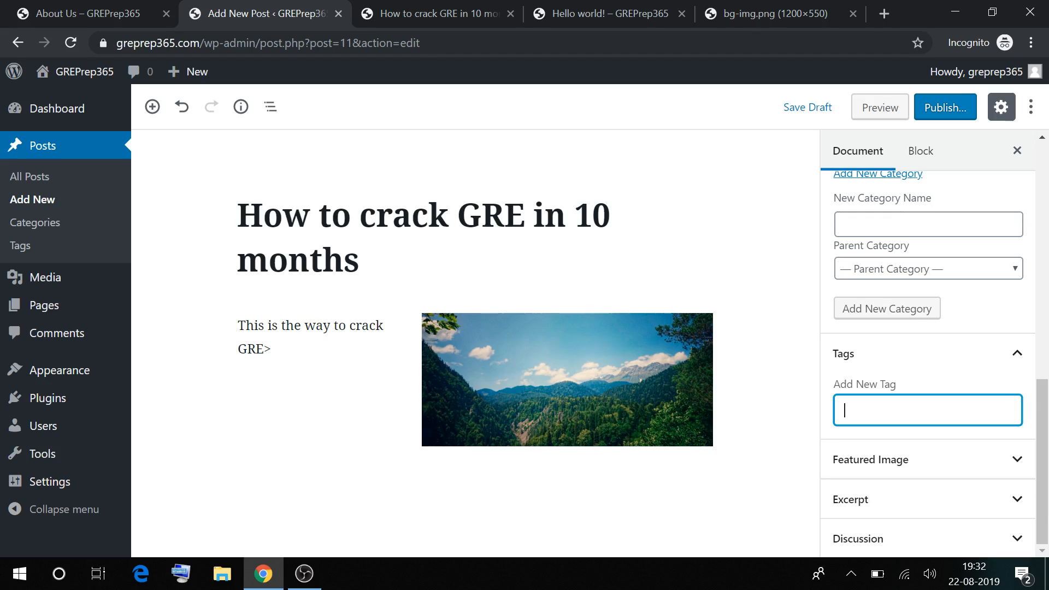
# Browse the Media Library without setting a featured image, then begin typing the excerpt
pyautogui.click(909, 459)
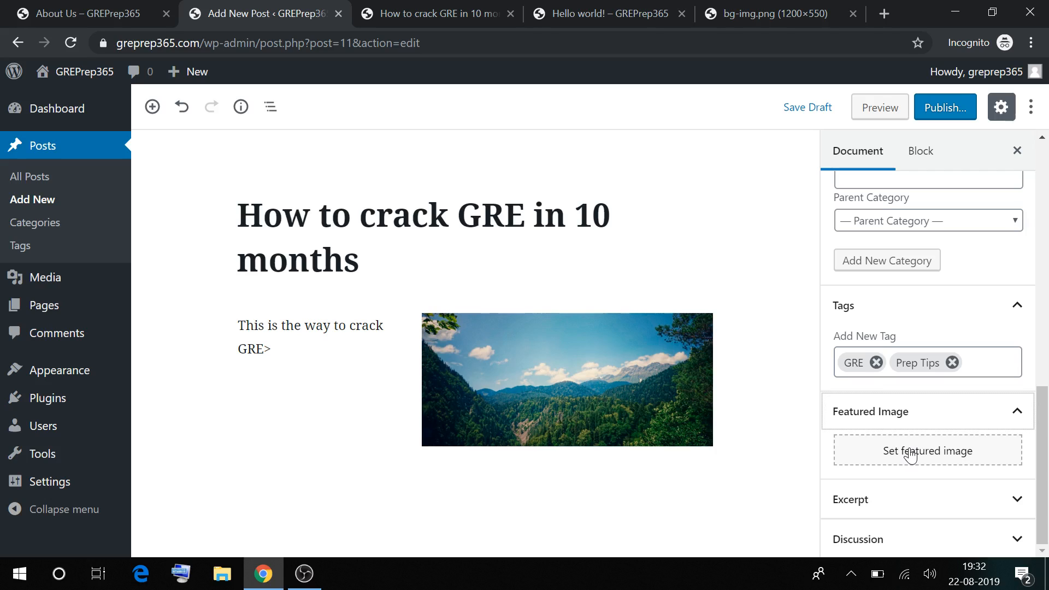
pyautogui.click(909, 454)
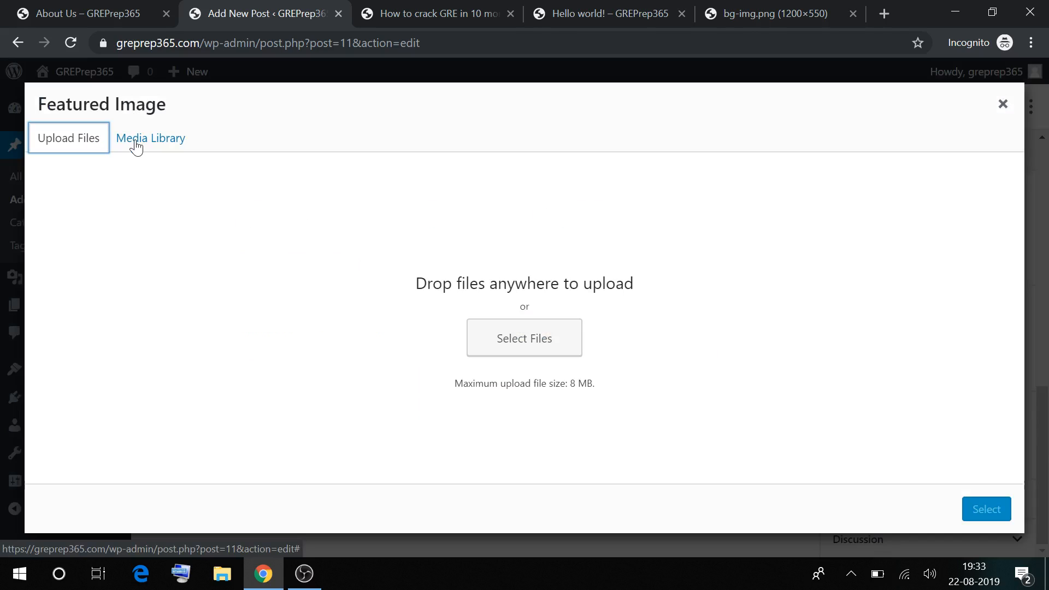
pyautogui.click(136, 143)
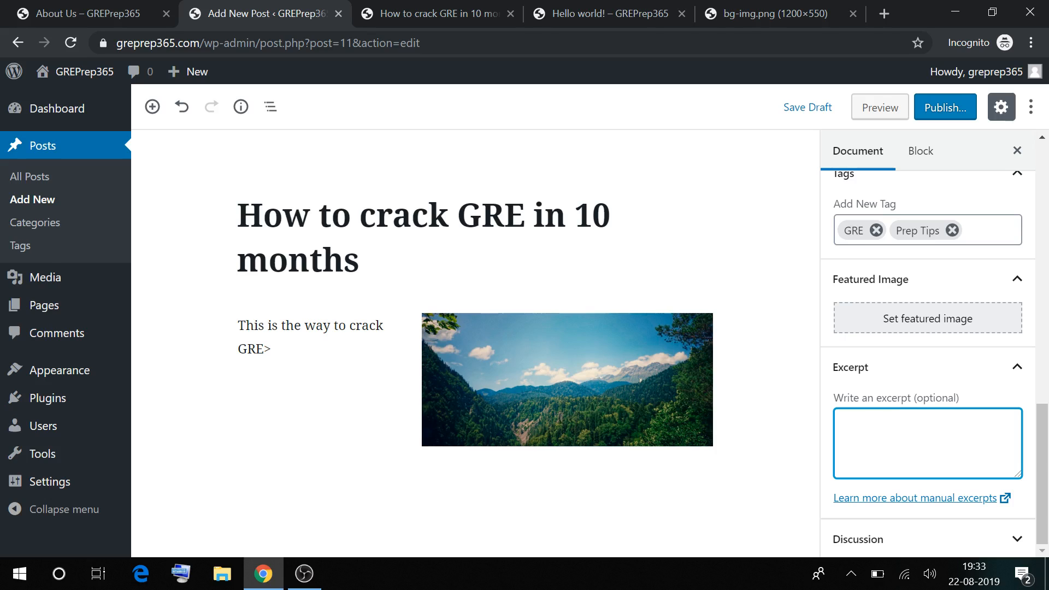
pyautogui.write('This')
pyautogui.press('BackSpace')
pyautogui.press('BackSpace')
pyautogui.press('BackSpace')
pyautogui.press('BackSpace')
pyautogui.press('BackSpace')
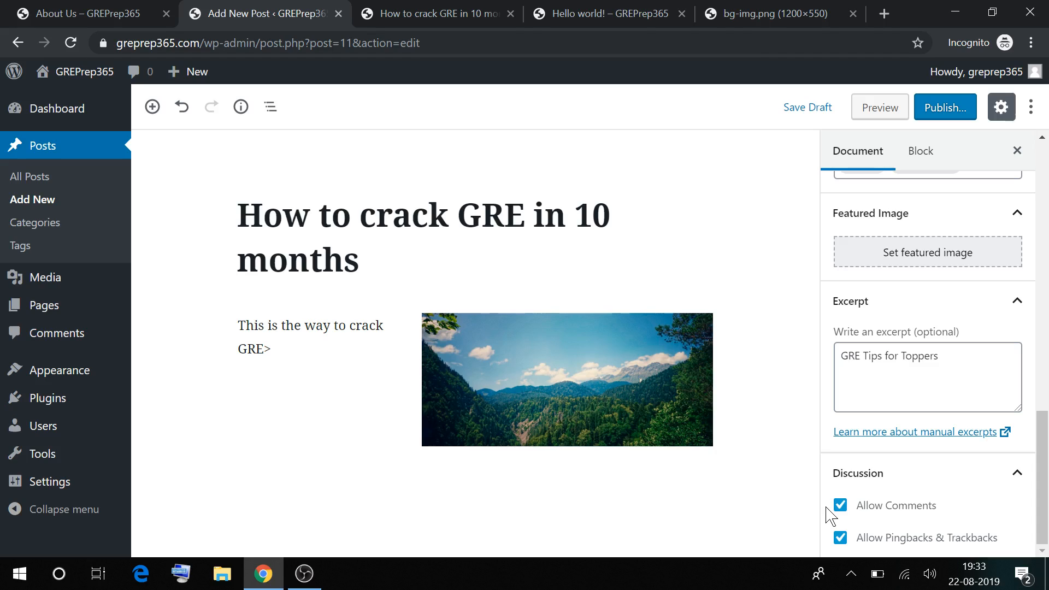
# Try publishing the password-protected post through the pre-publish panel, which fails
pyautogui.click(944, 112)
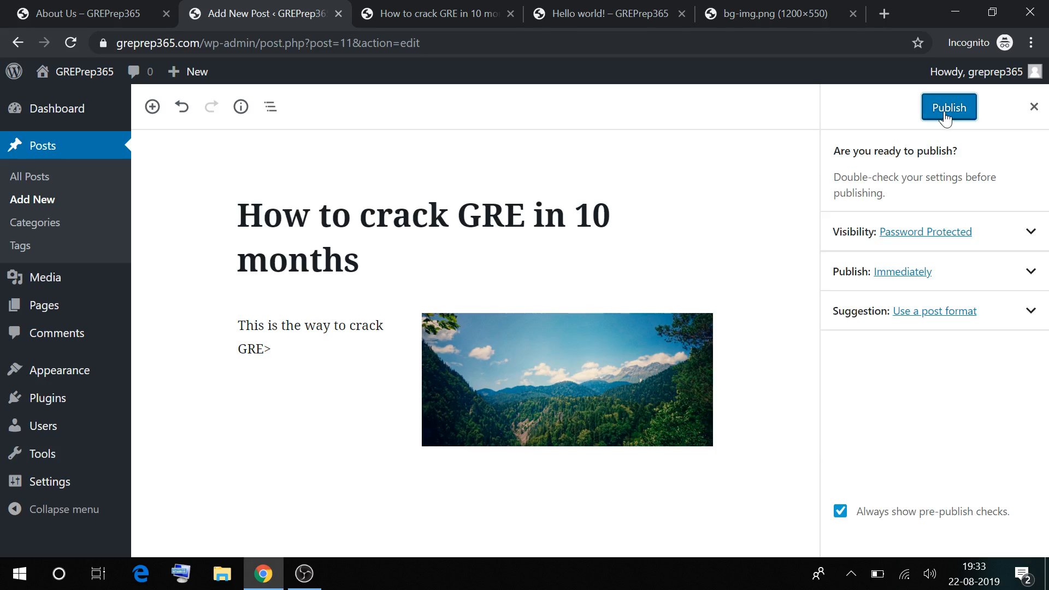
pyautogui.click(946, 116)
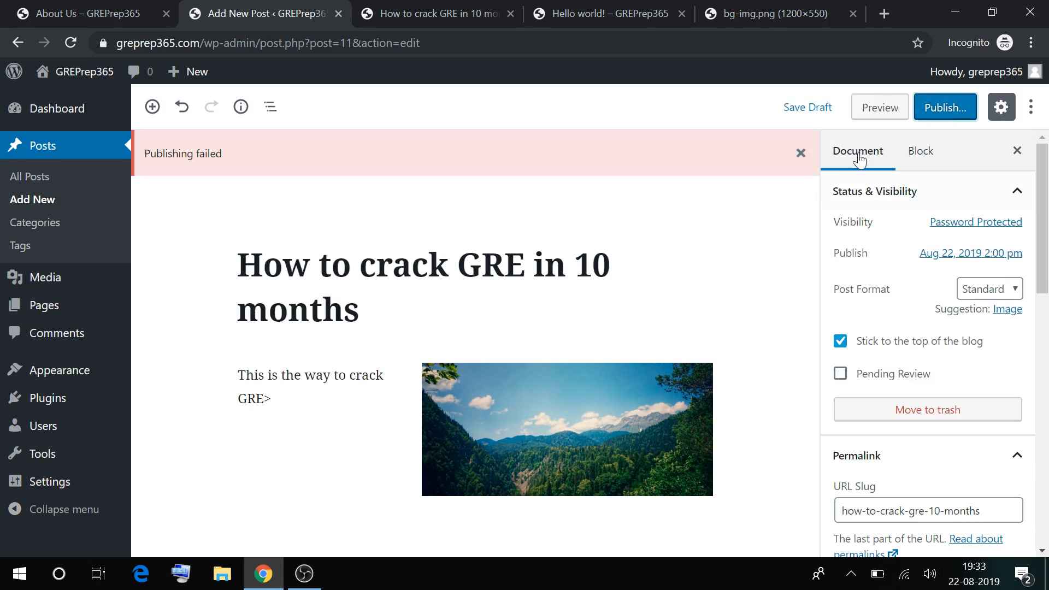
pyautogui.click(953, 114)
# Make the post Public, publish it, and post the comment 'Hey there nice article'
pyautogui.click(976, 222)
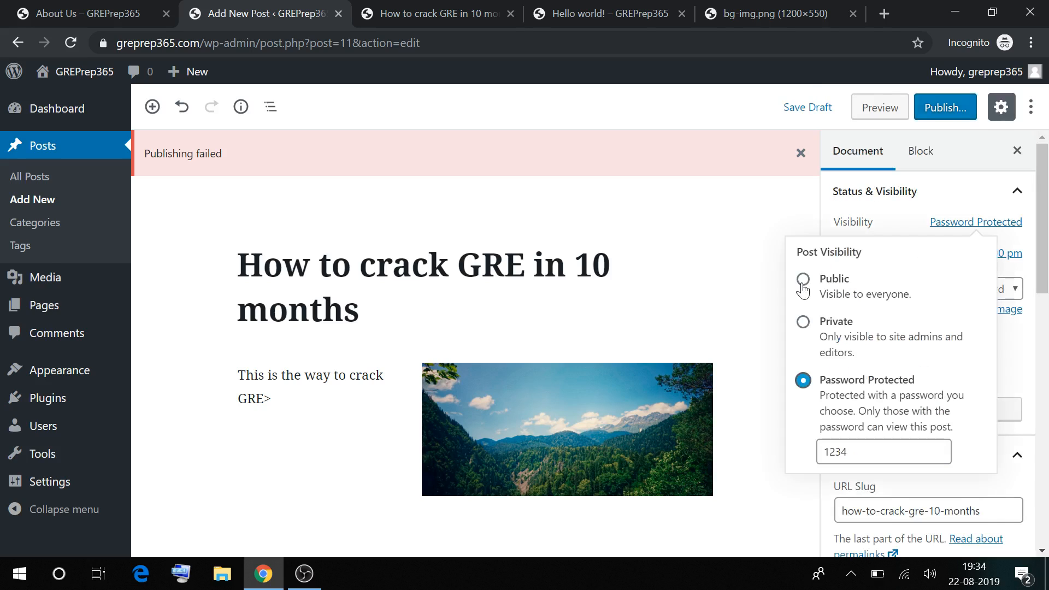
pyautogui.click(803, 280)
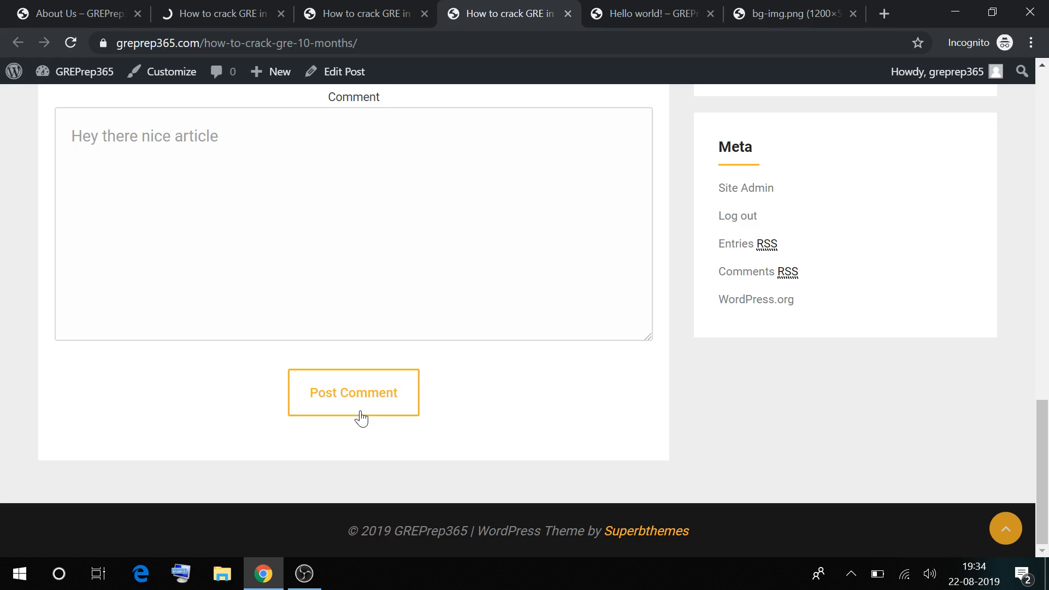
pyautogui.click(360, 419)
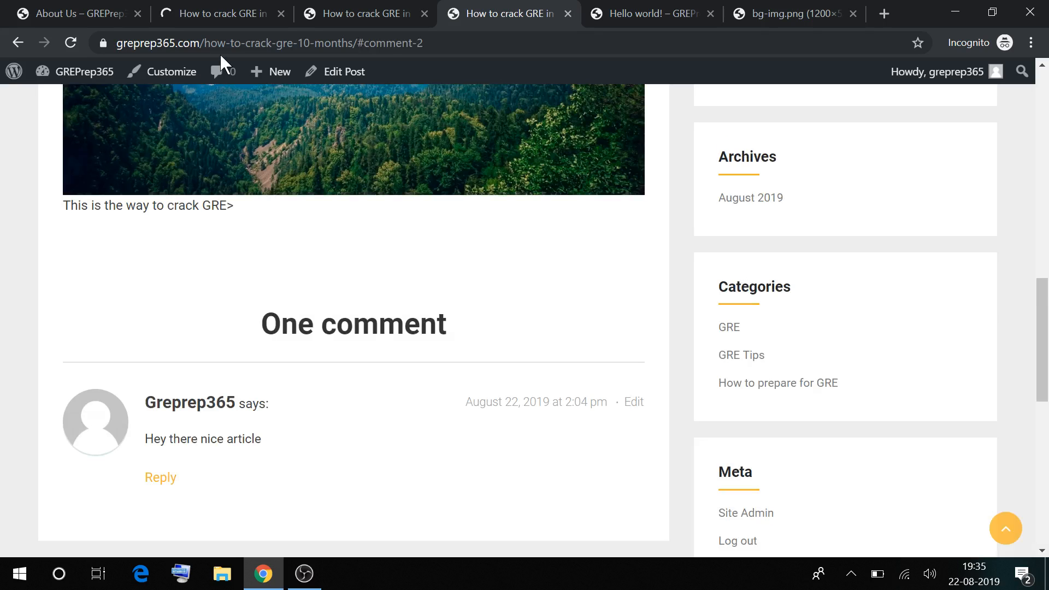